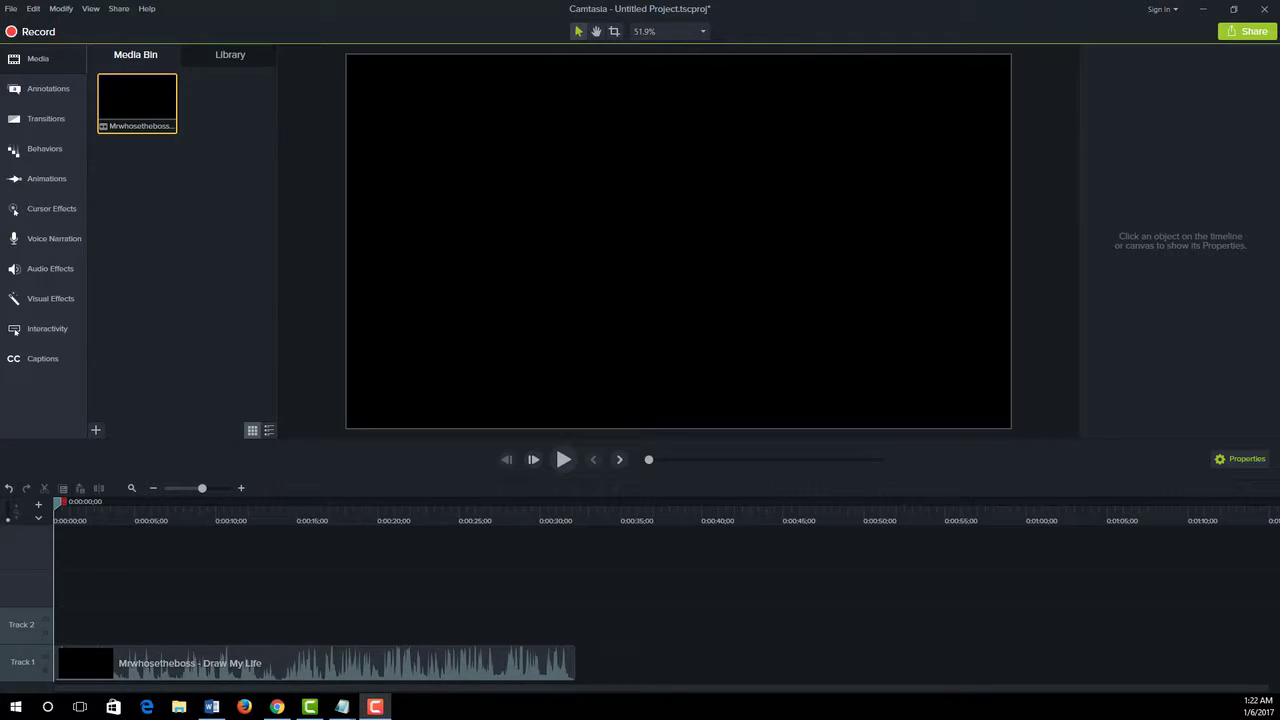
Step: Show the captioning tools and look over the available caption options, such as importing captions and Speech-to-Text
{"action": "left_click", "coordinate": [55, 362]}
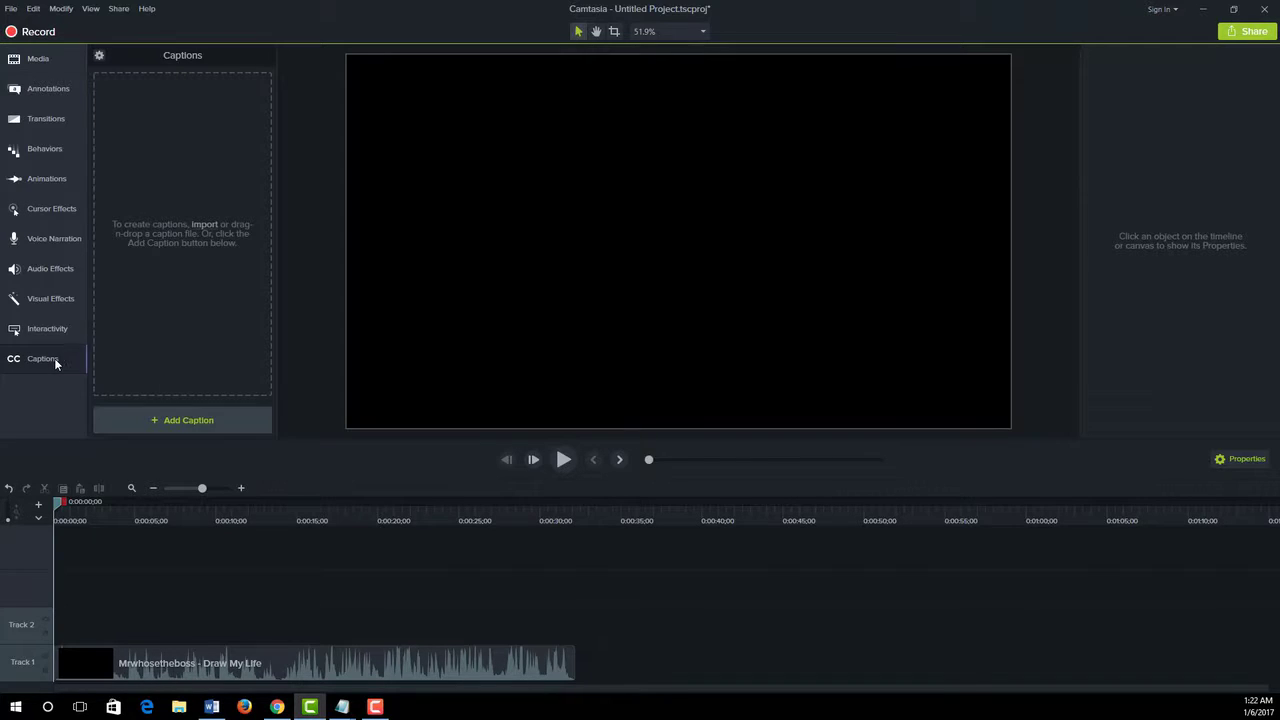
{"action": "left_click", "coordinate": [99, 55]}
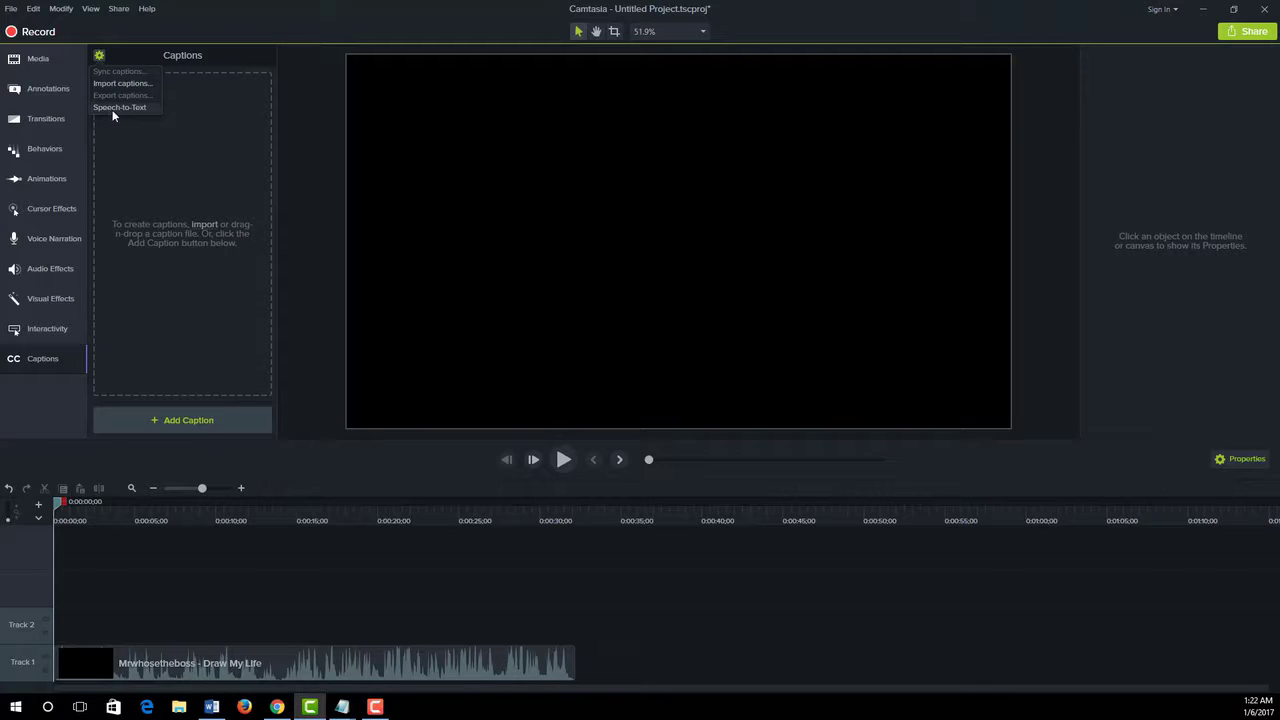
{"action": "left_click", "coordinate": [147, 193]}
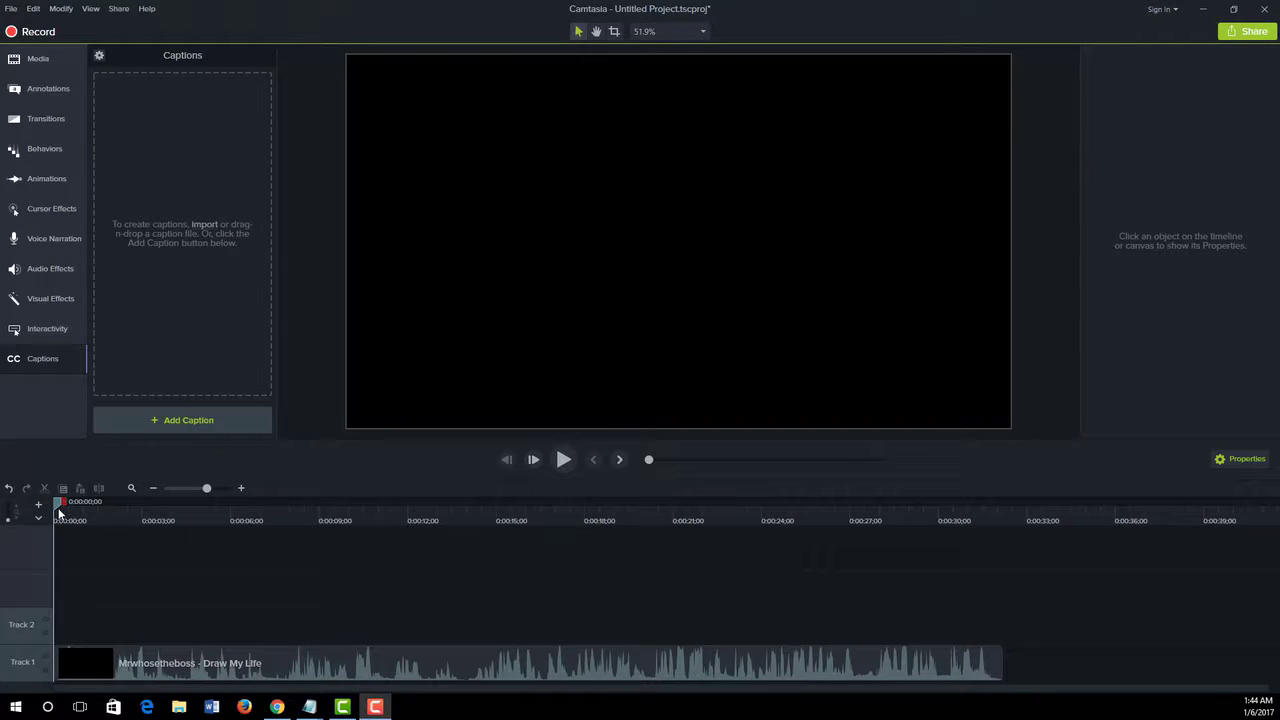
{"action": "left_click_drag", "start_coordinate": [57, 504], "coordinate": [24, 540]}
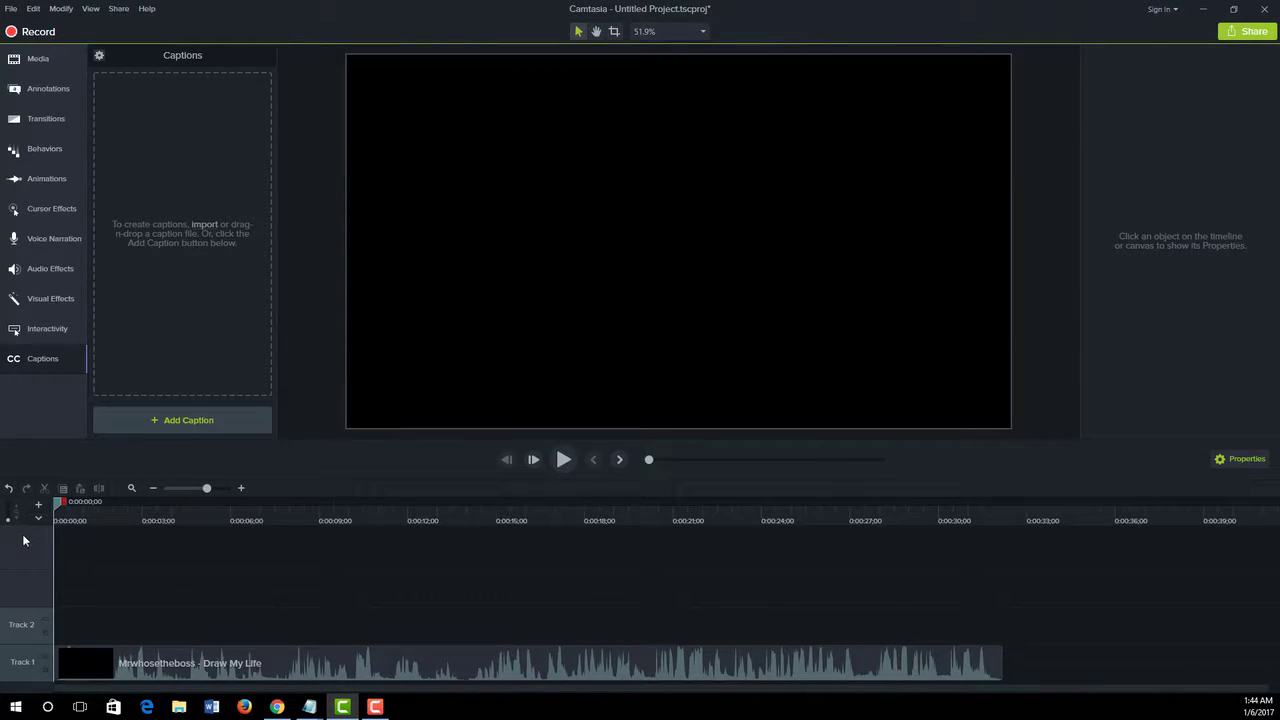
Step: Add a blank caption at the start of the timeline and replay the clip section under it
{"action": "left_click", "coordinate": [28, 362]}
{"action": "left_click", "coordinate": [28, 362]}
{"action": "left_click", "coordinate": [171, 422]}
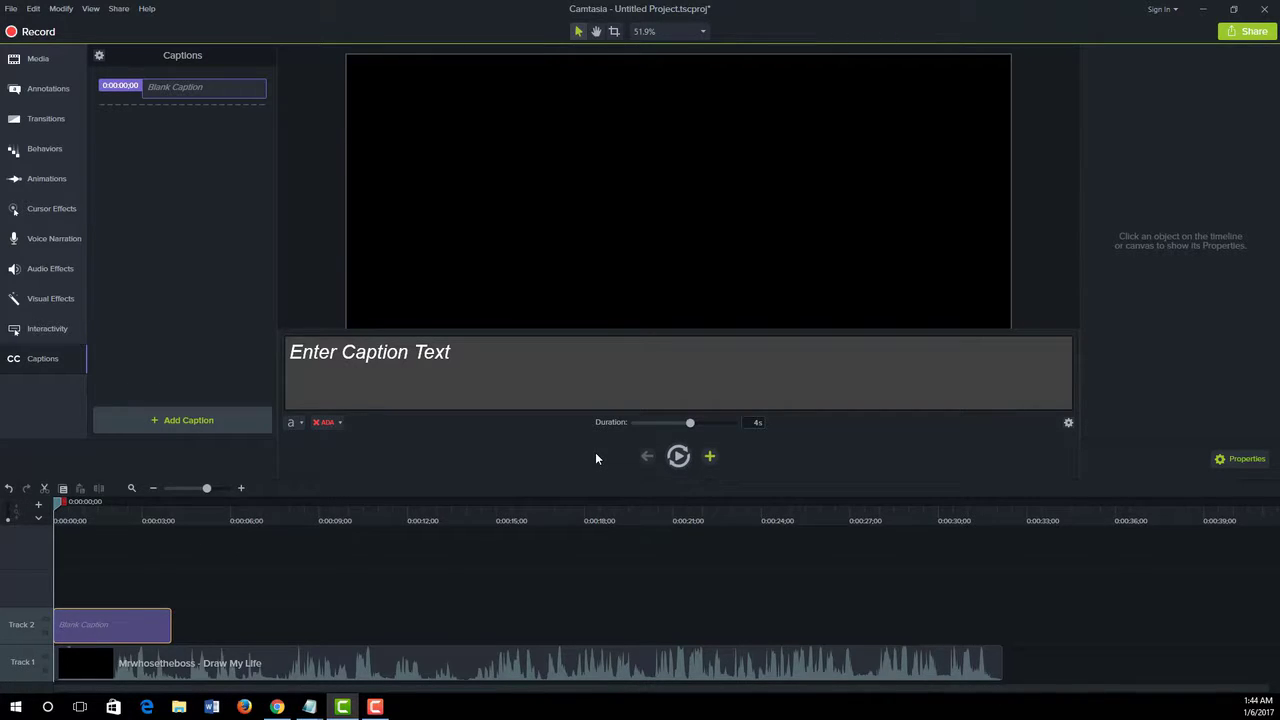
{"action": "left_click", "coordinate": [367, 367]}
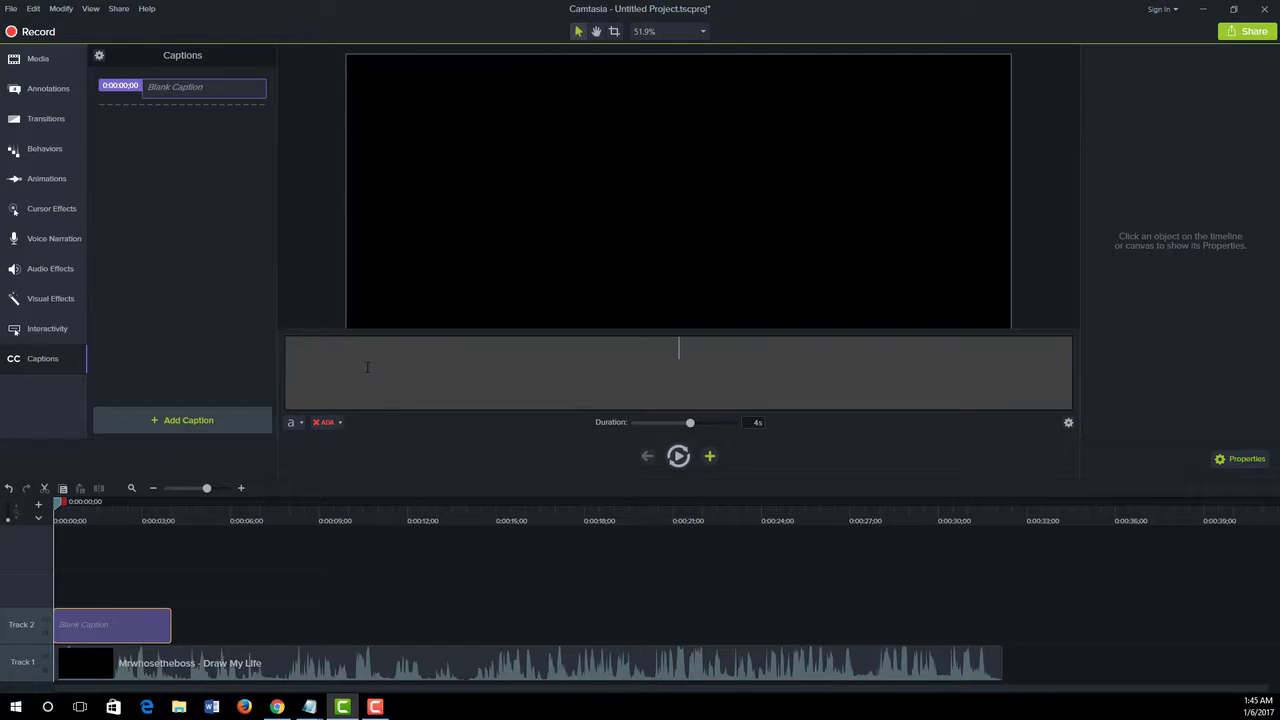
{"action": "left_click", "coordinate": [498, 469]}
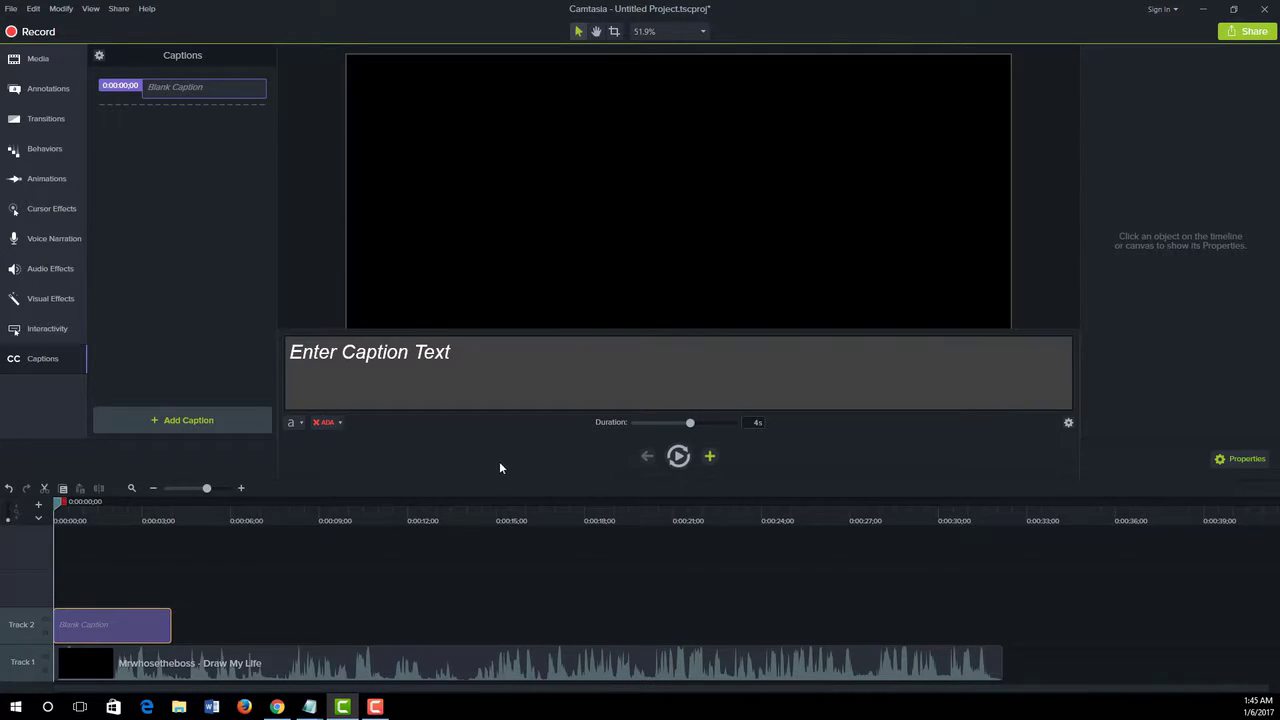
{"action": "left_click", "coordinate": [678, 457]}
Step: Enter "Guys this channel has just hit 200,000 subscribers" as the text of the first caption
{"action": "left_click", "coordinate": [377, 358]}
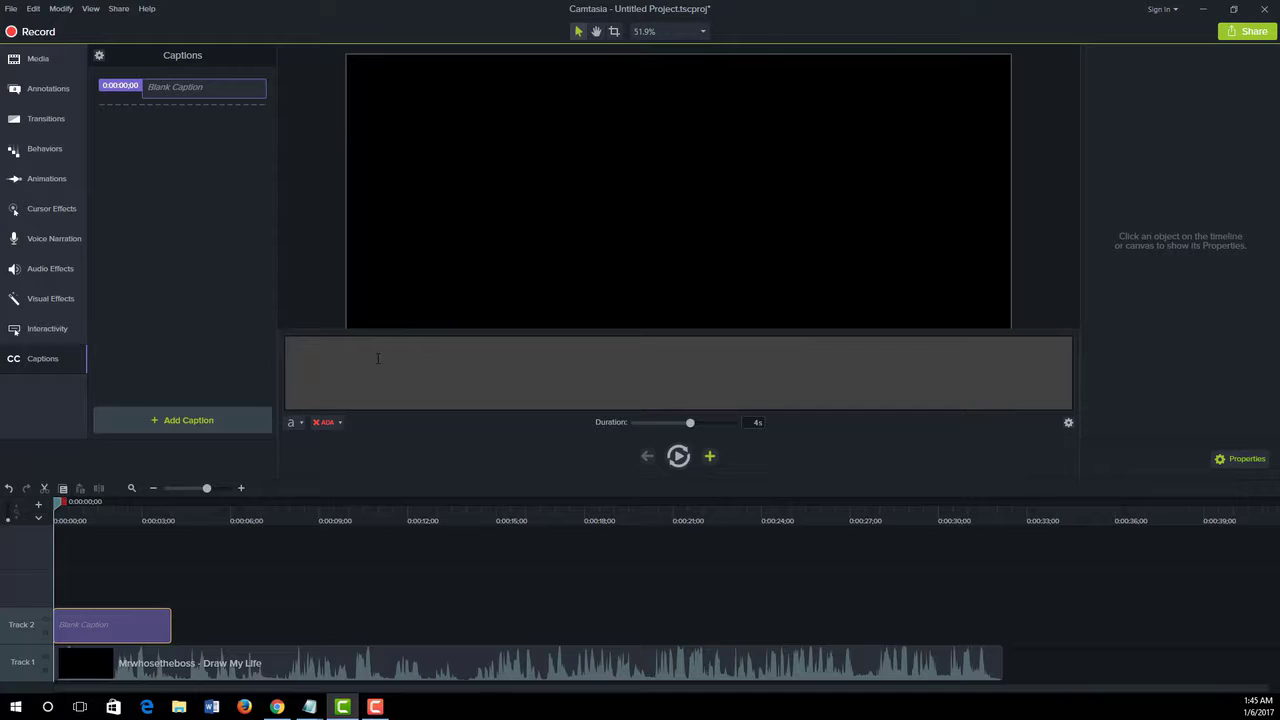
{"action": "type", "text": "Guys this"}
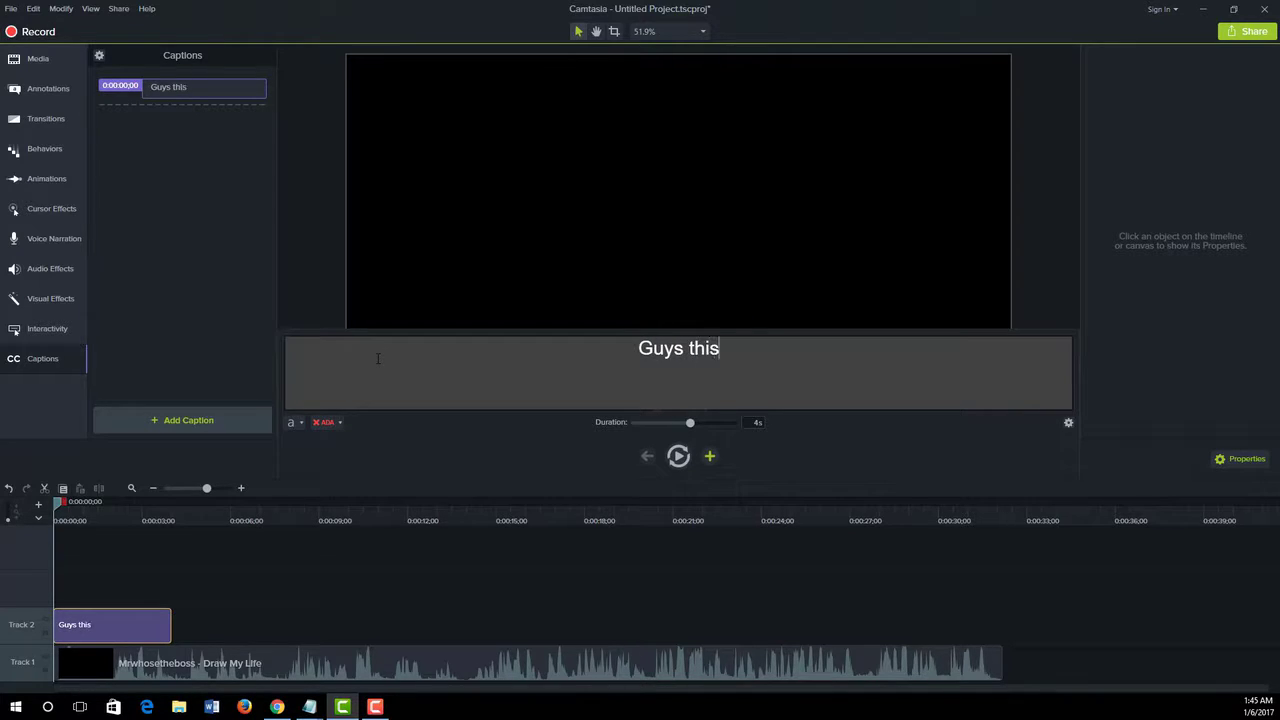
{"action": "type", "text": " channel"}
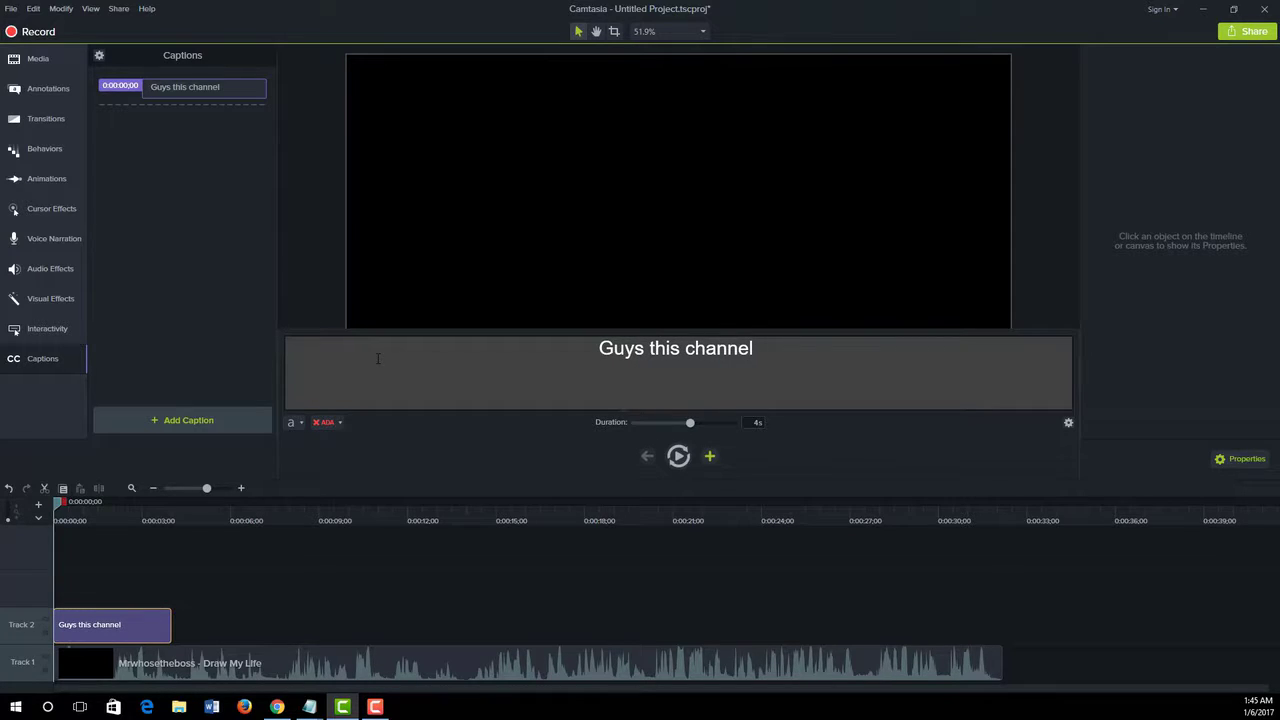
{"action": "type", "text": " has "}
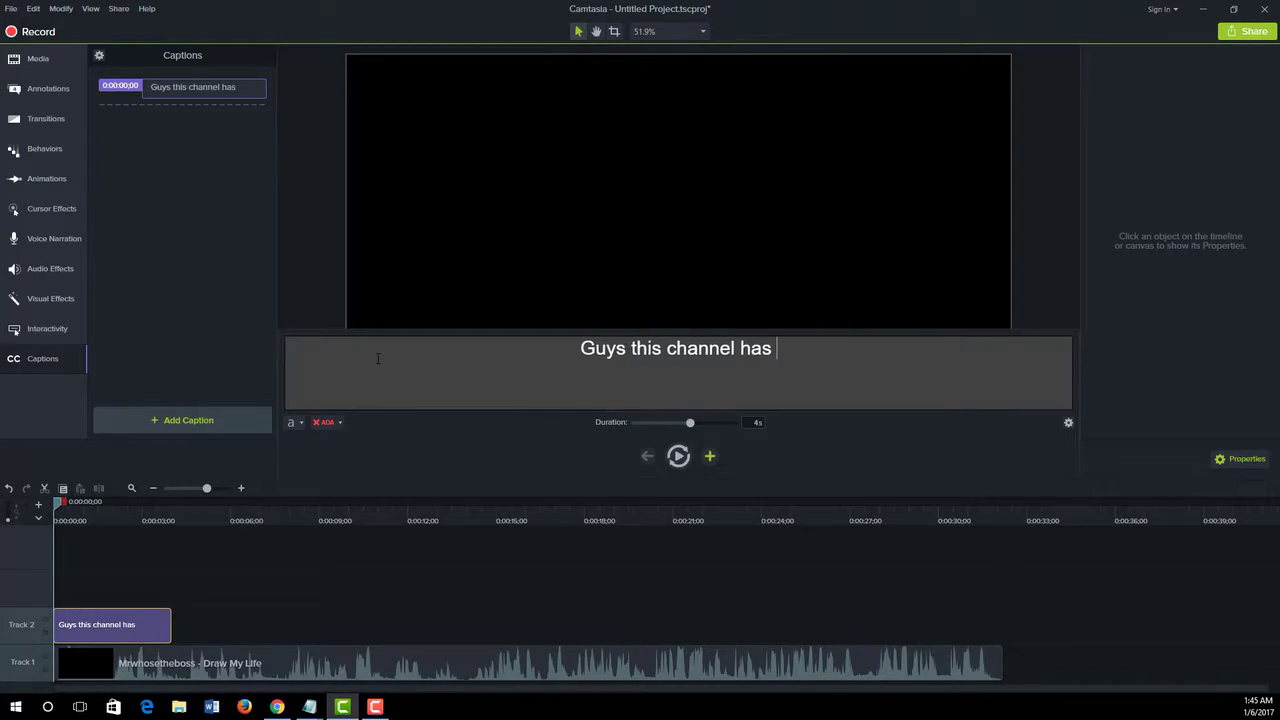
{"action": "type", "text": "just"}
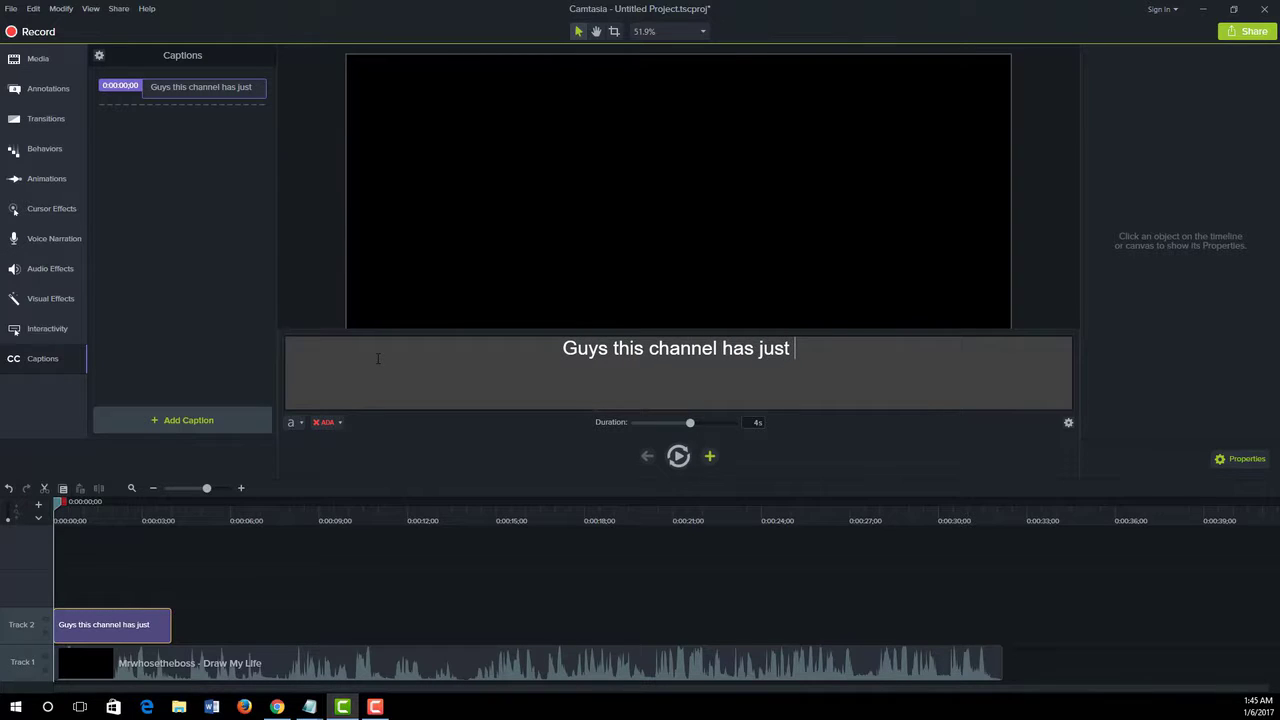
{"action": "type", "text": " hit "}
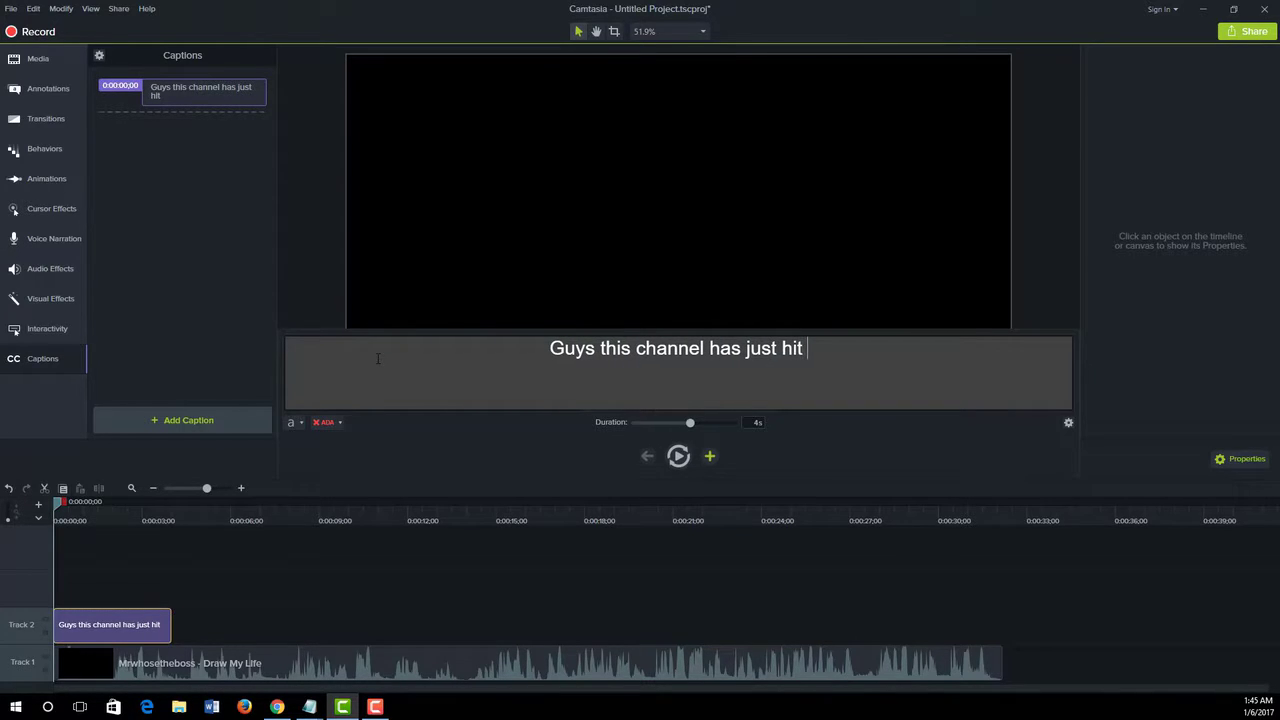
{"action": "type", "text": "20"}
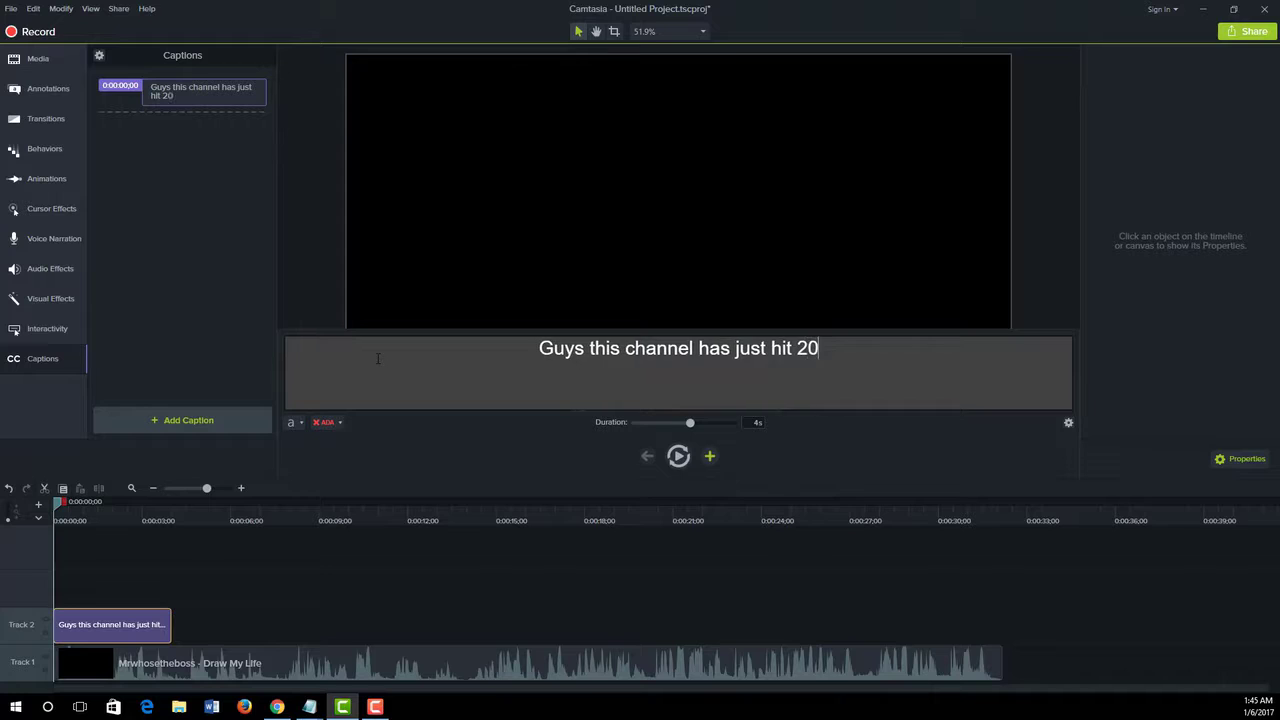
{"action": "type", "text": "0,"}
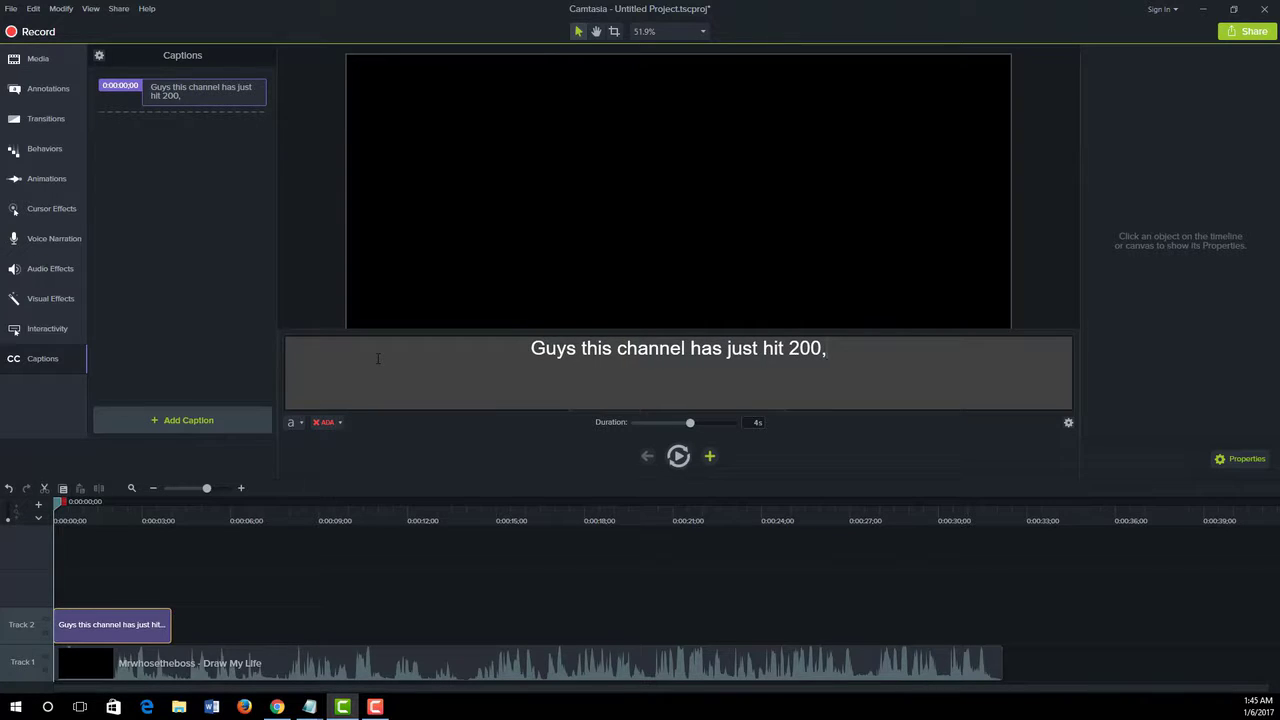
{"action": "type", "text": "000"}
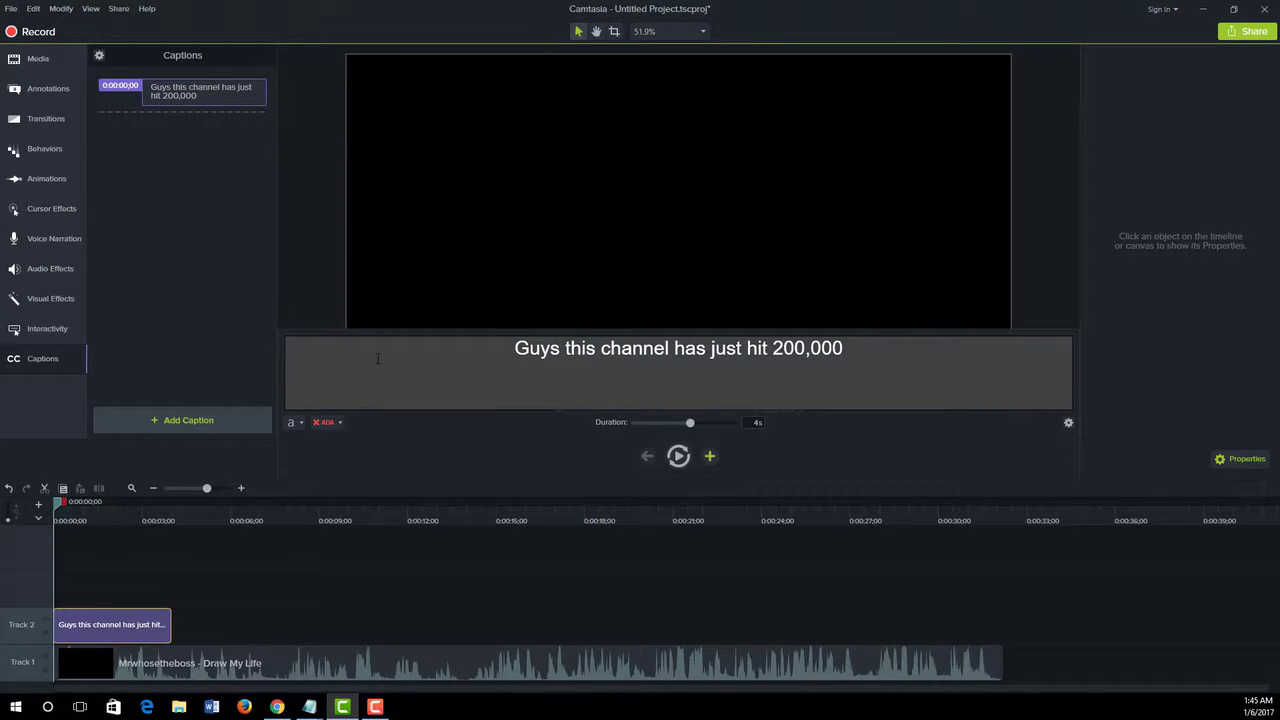
{"action": "type", "text": " su"}
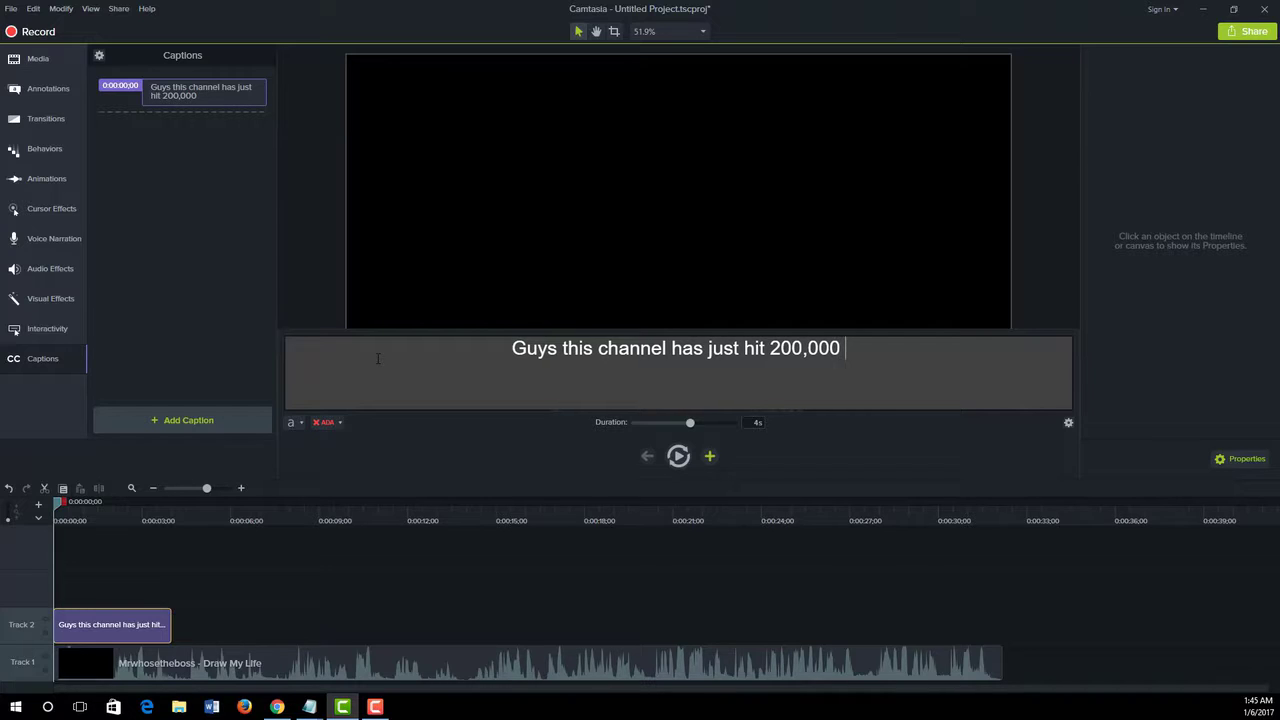
{"action": "type", "text": "bsc"}
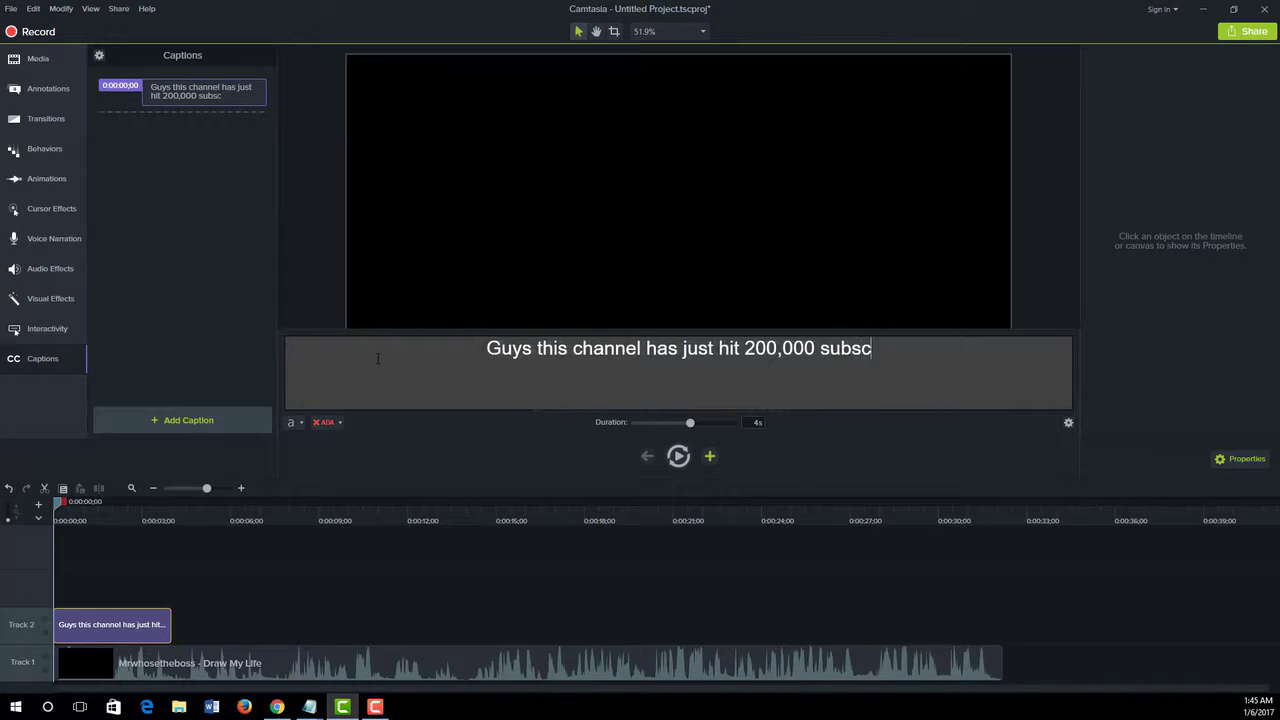
{"action": "type", "text": "ribers"}
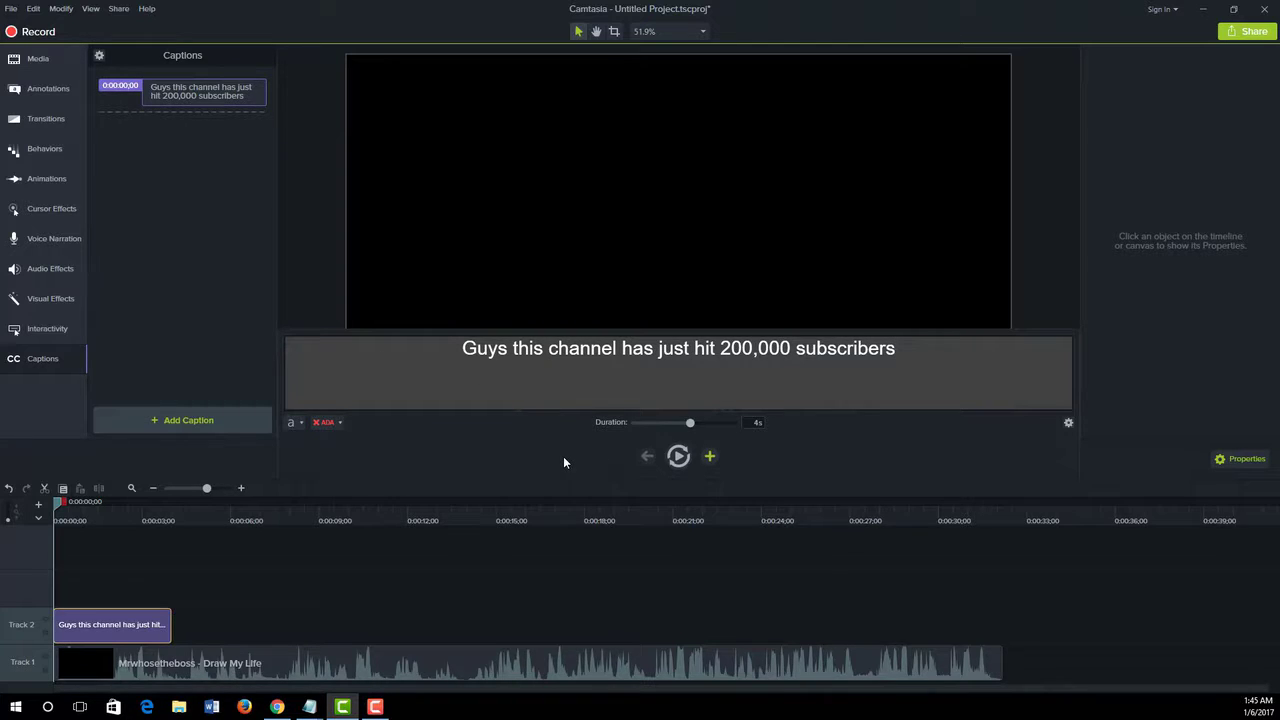
Step: Add a second caption after the first, replay its section and enter the text "And this is the best day of my life."
{"action": "left_click", "coordinate": [710, 457]}
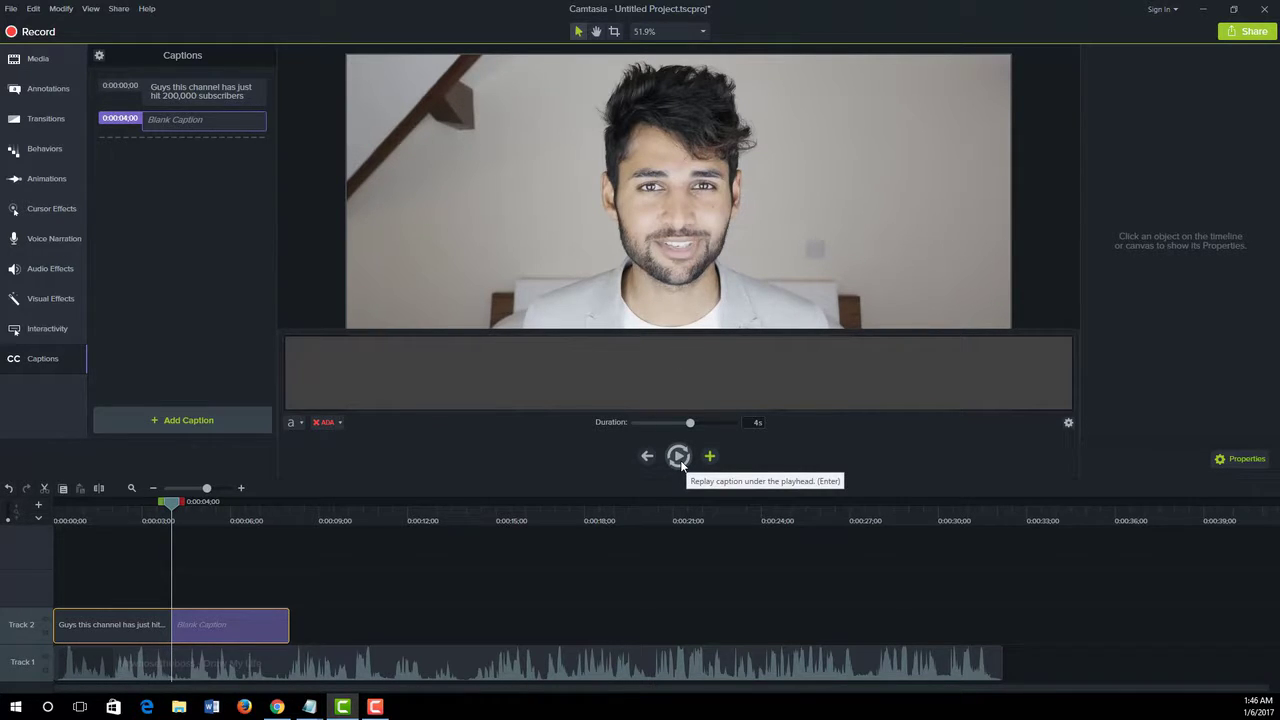
{"action": "left_click", "coordinate": [679, 457]}
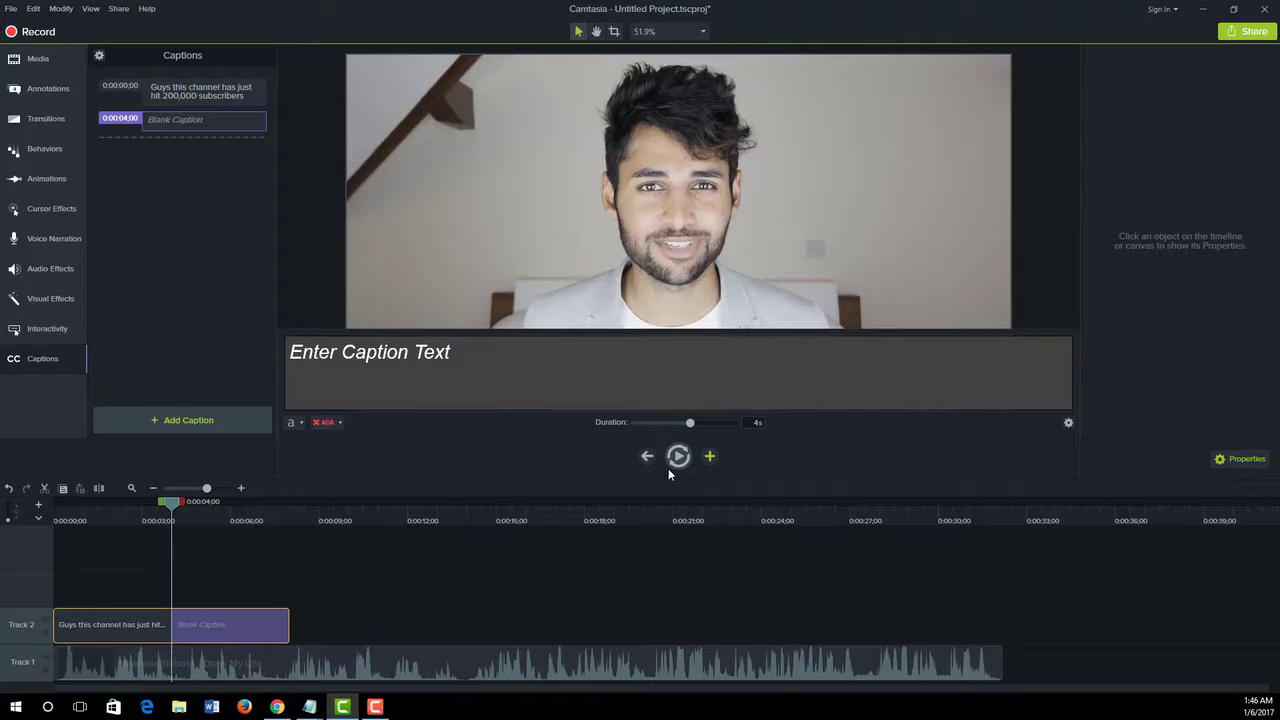
{"action": "left_click", "coordinate": [438, 358]}
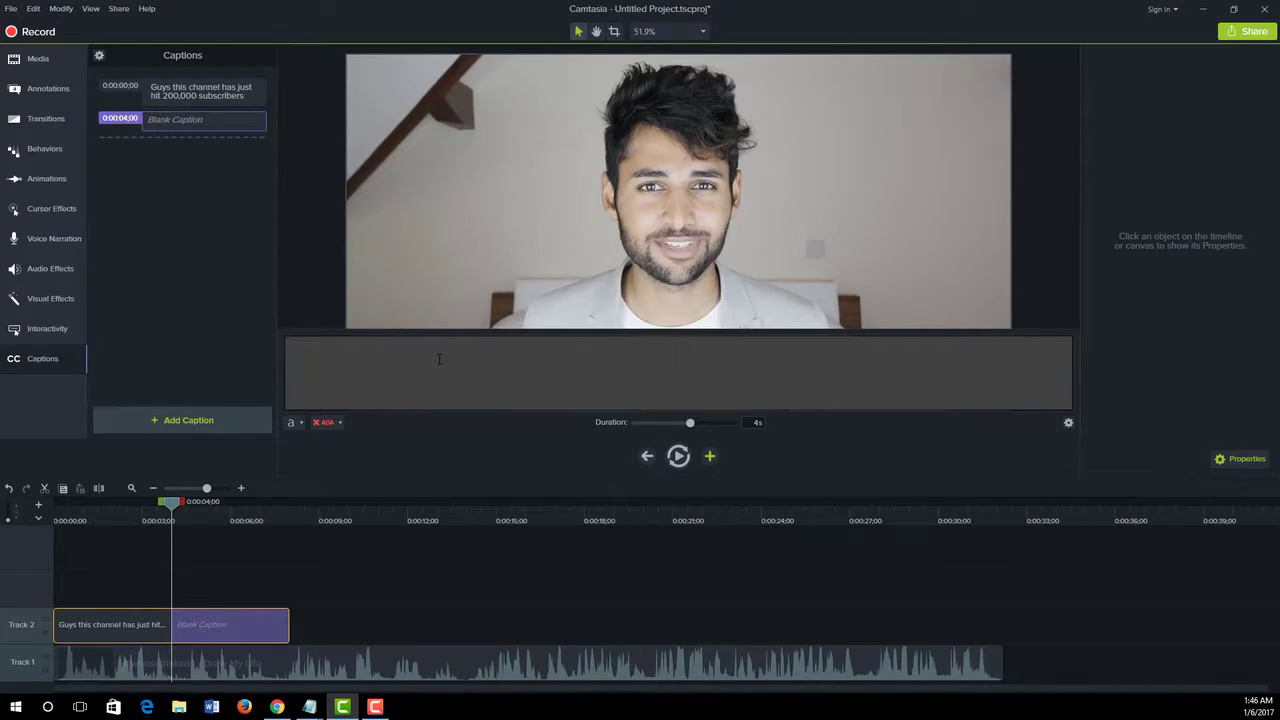
{"action": "type", "text": "And "}
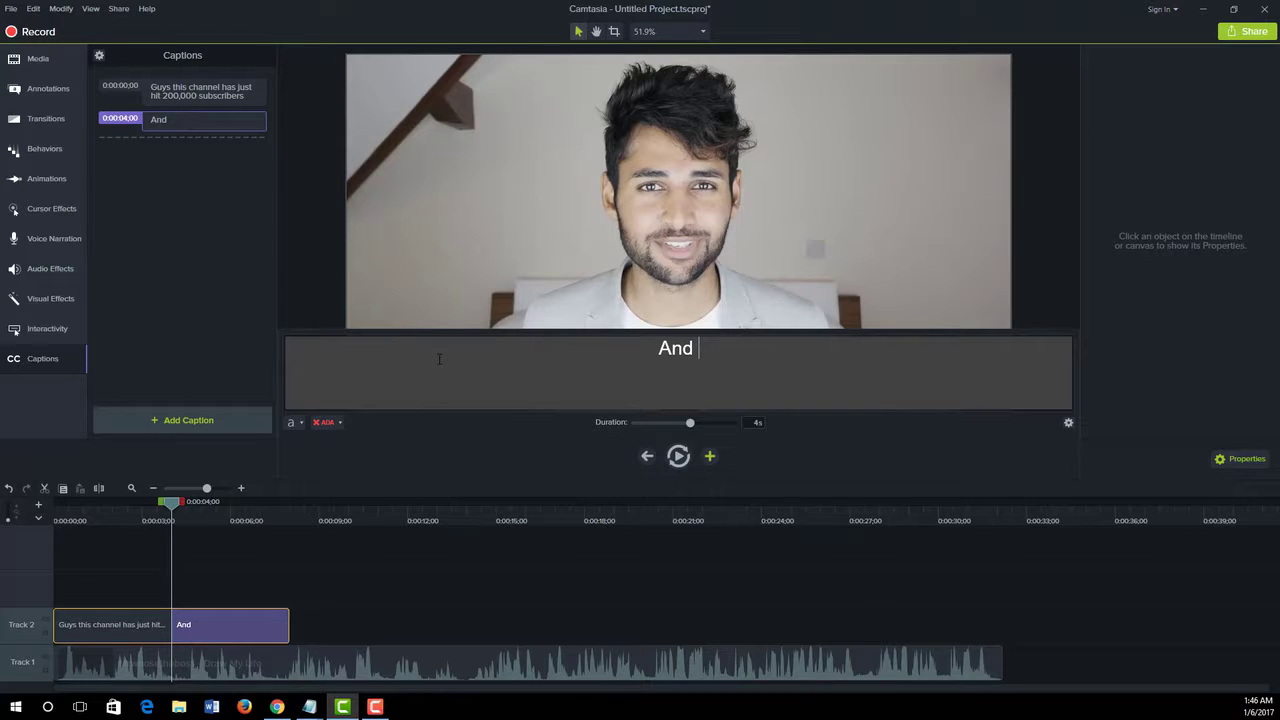
{"action": "type", "text": "this is "}
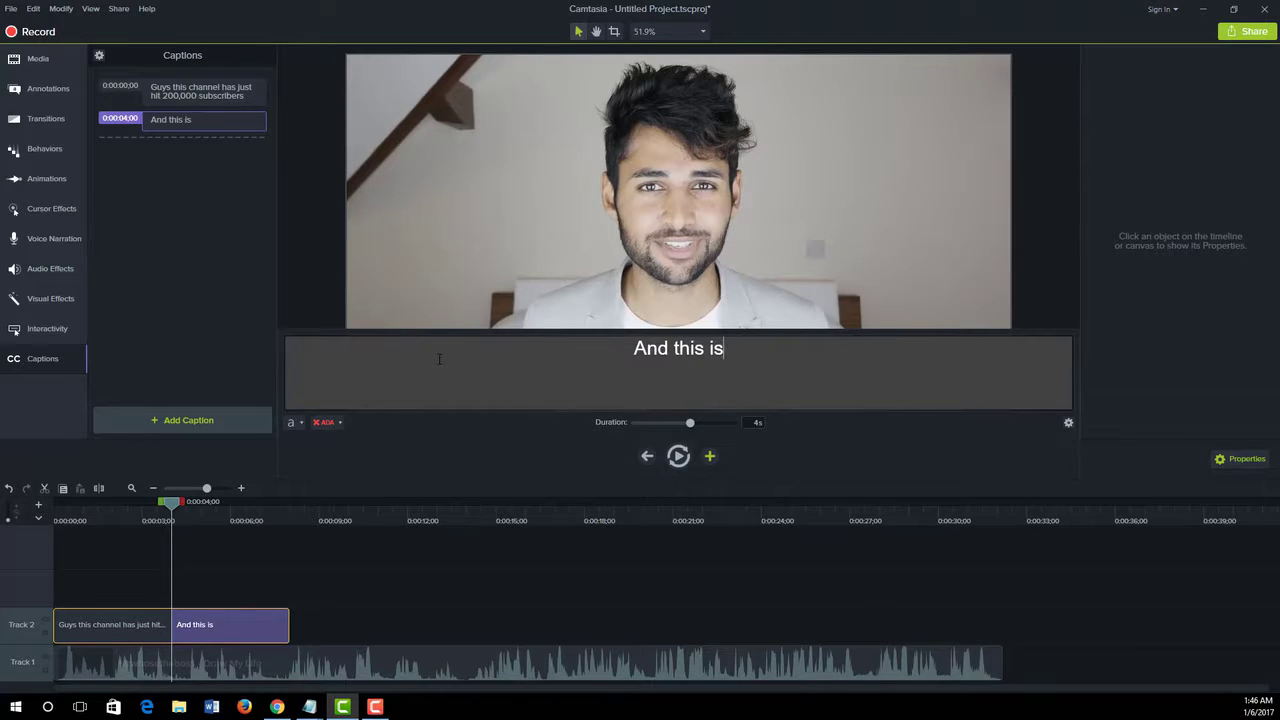
{"action": "type", "text": "the be"}
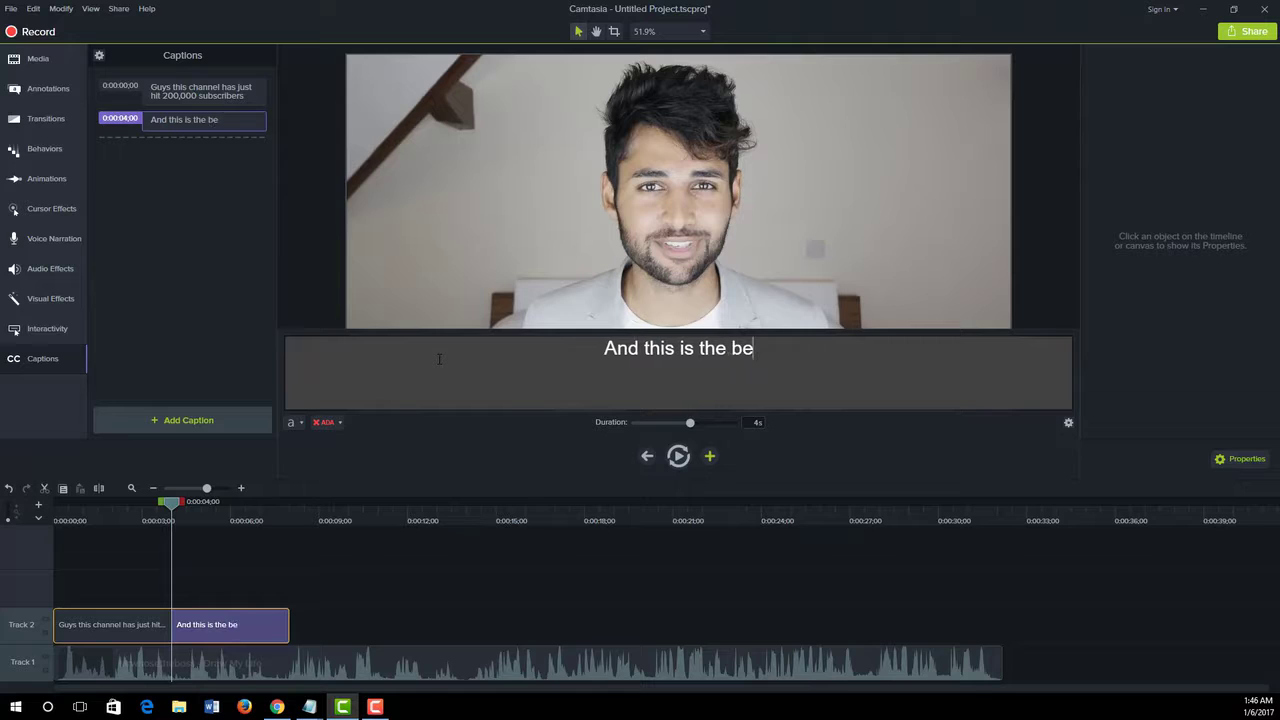
{"action": "type", "text": "st day of my life"}
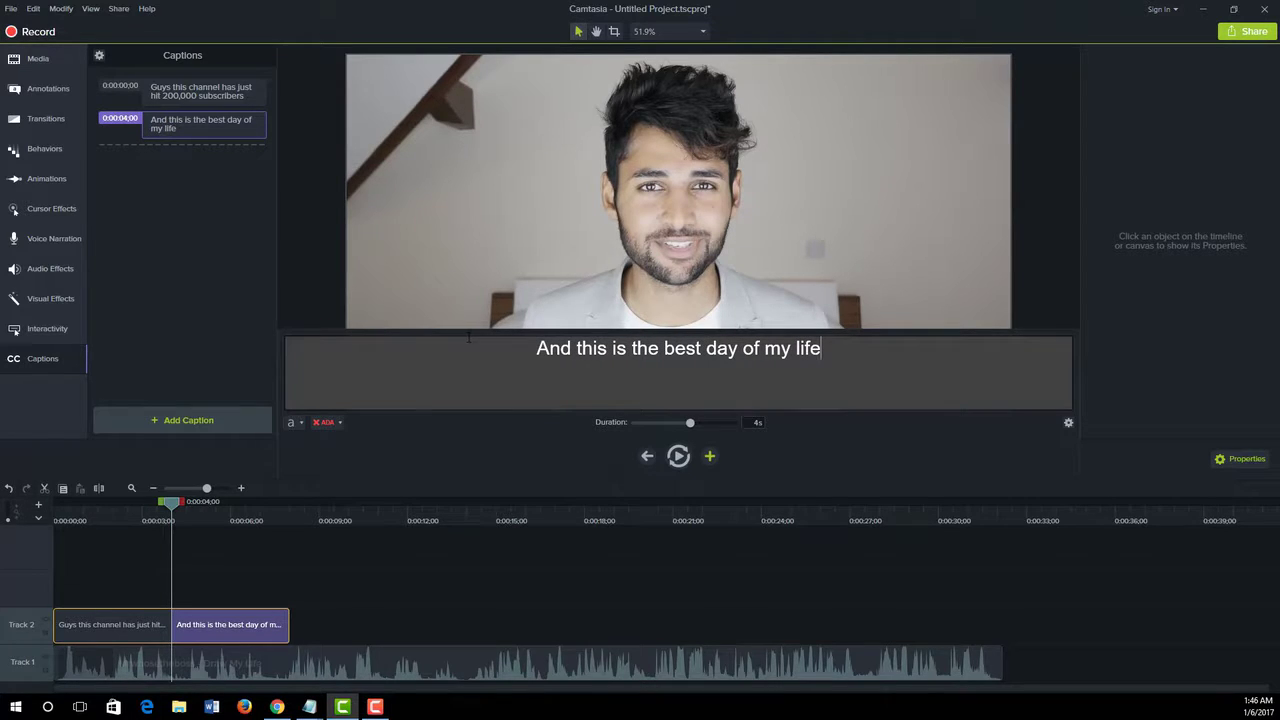
{"action": "type", "text": "."}
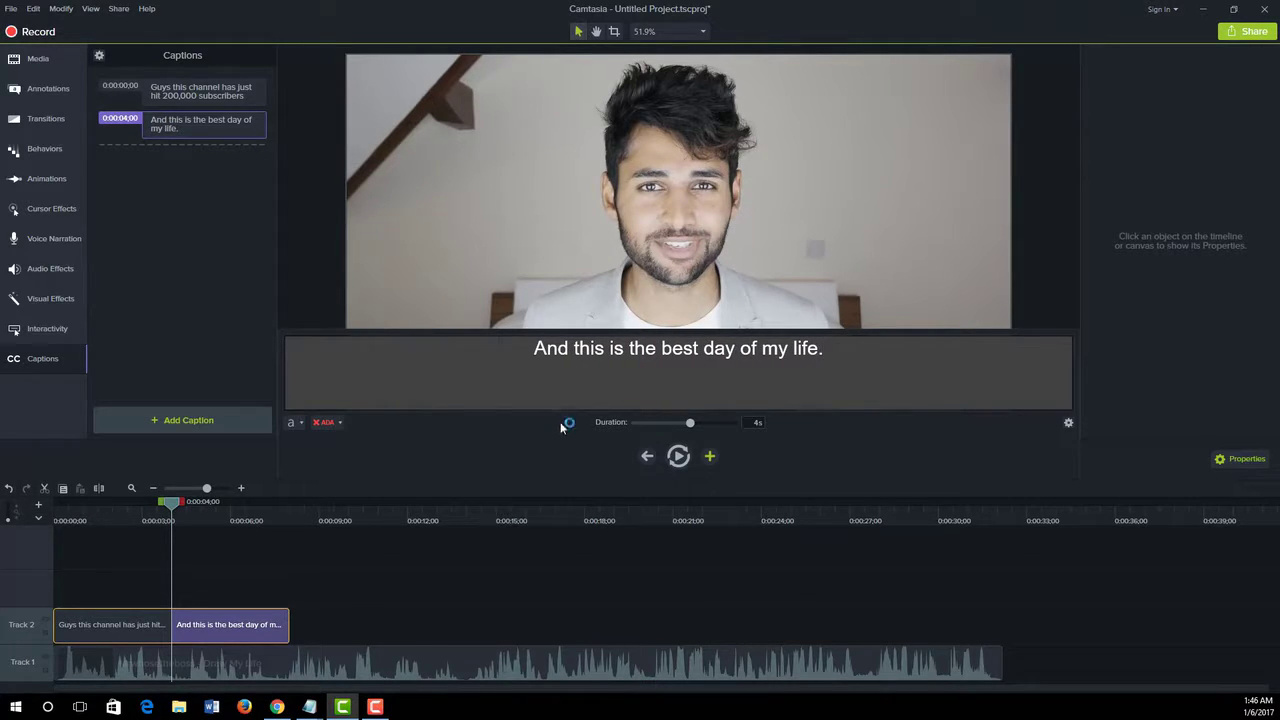
Step: Add a third caption after the second, replay its section and set its duration to 3 s
{"action": "left_click", "coordinate": [711, 457]}
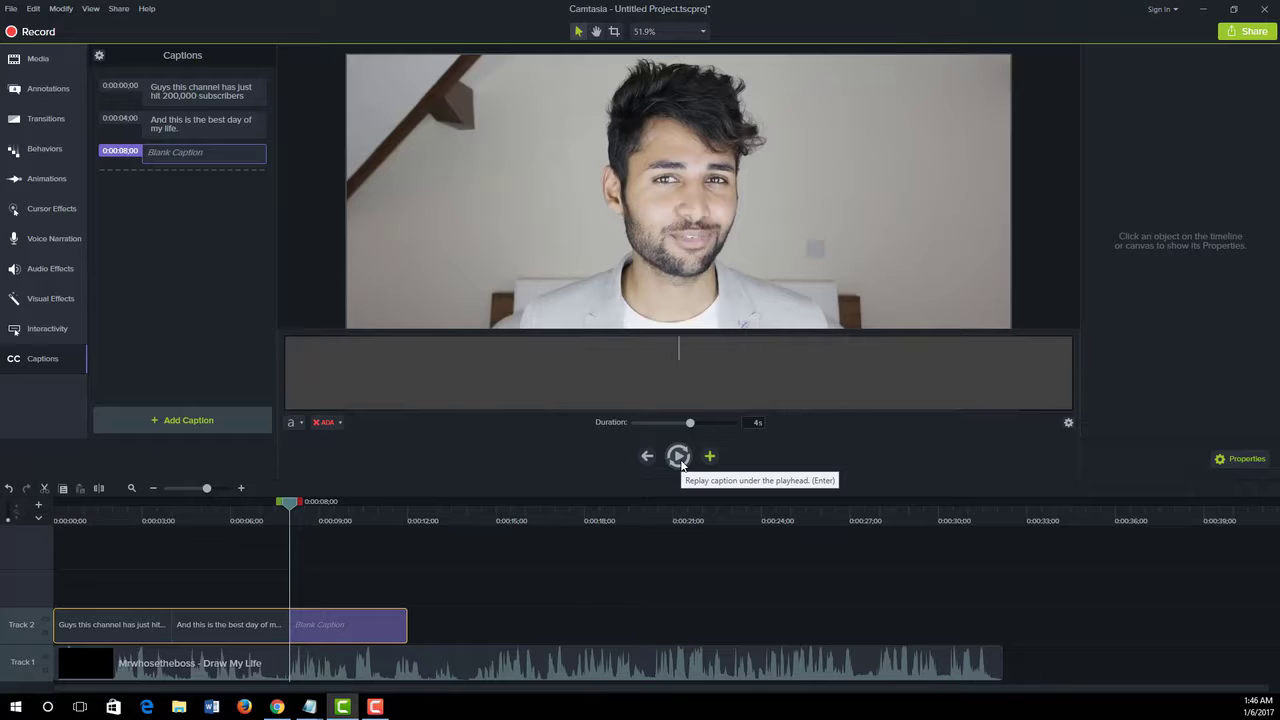
{"action": "left_click", "coordinate": [680, 461]}
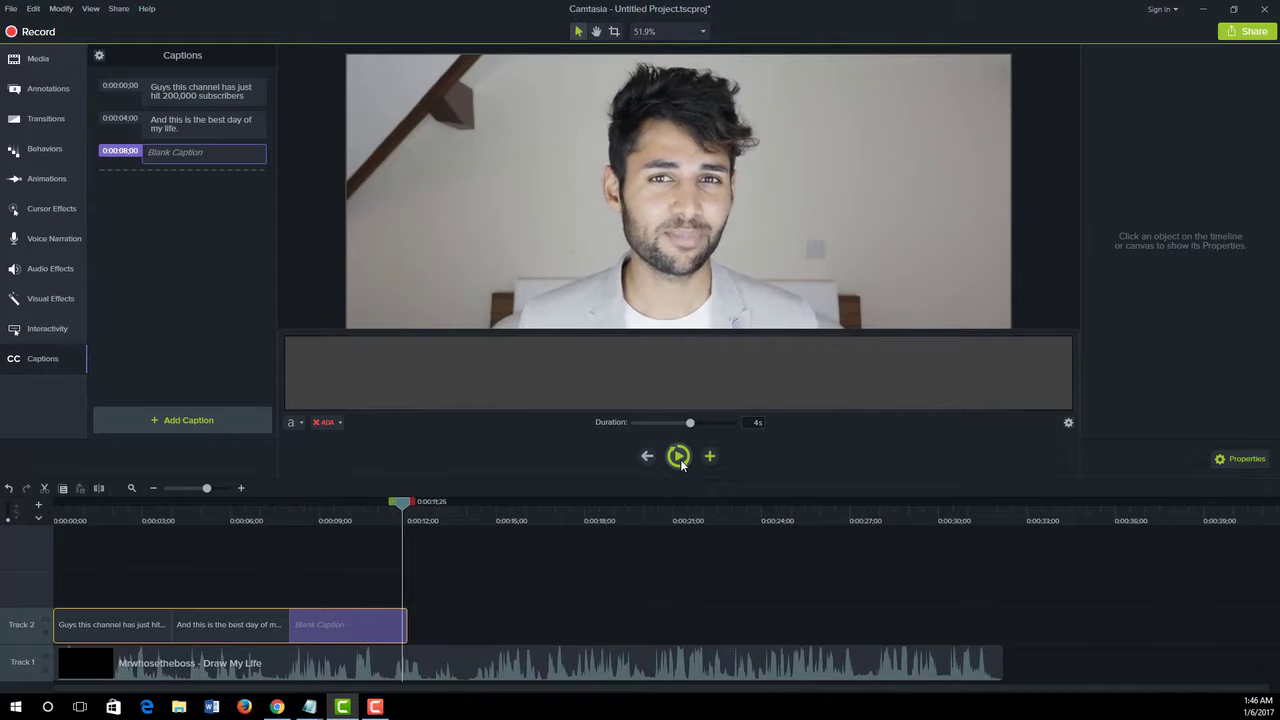
{"action": "left_click", "coordinate": [680, 463]}
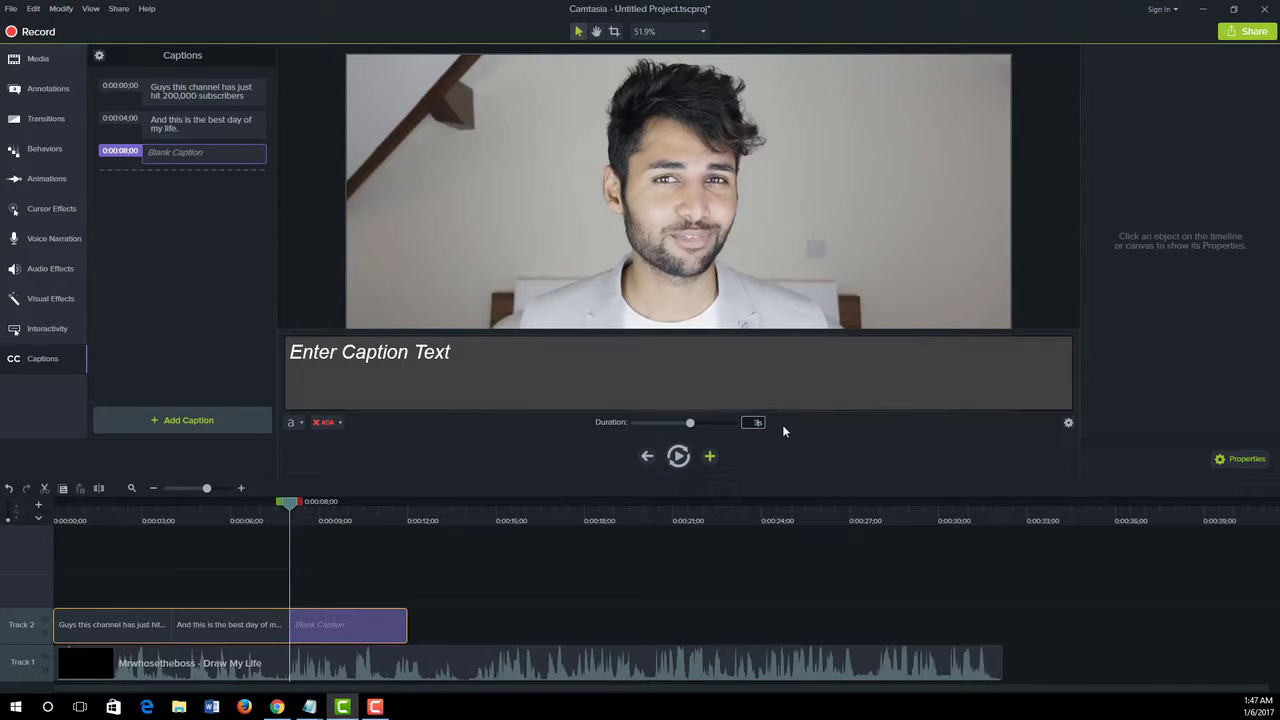
{"action": "key", "text": "Return"}
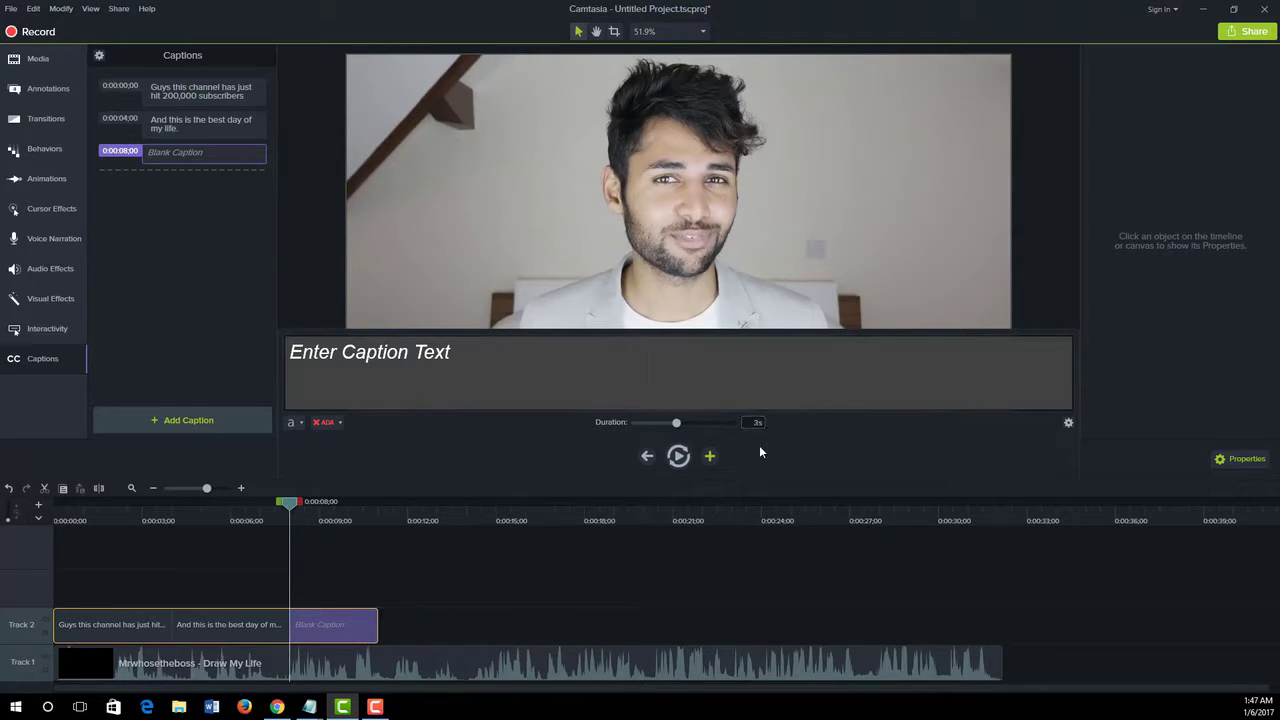
Step: Replay the third caption's section and enter "If you could watch the video from the beginning to the end that mean the world to me."
{"action": "left_click", "coordinate": [680, 460]}
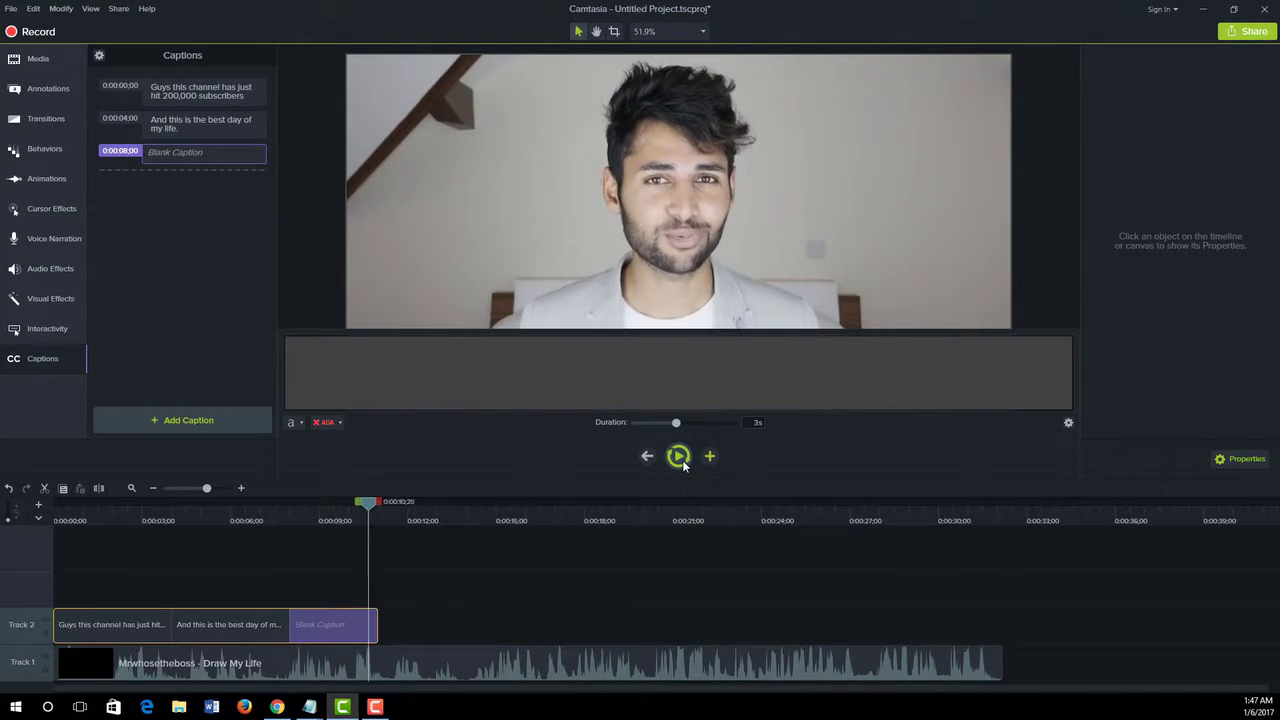
{"action": "left_click", "coordinate": [416, 366]}
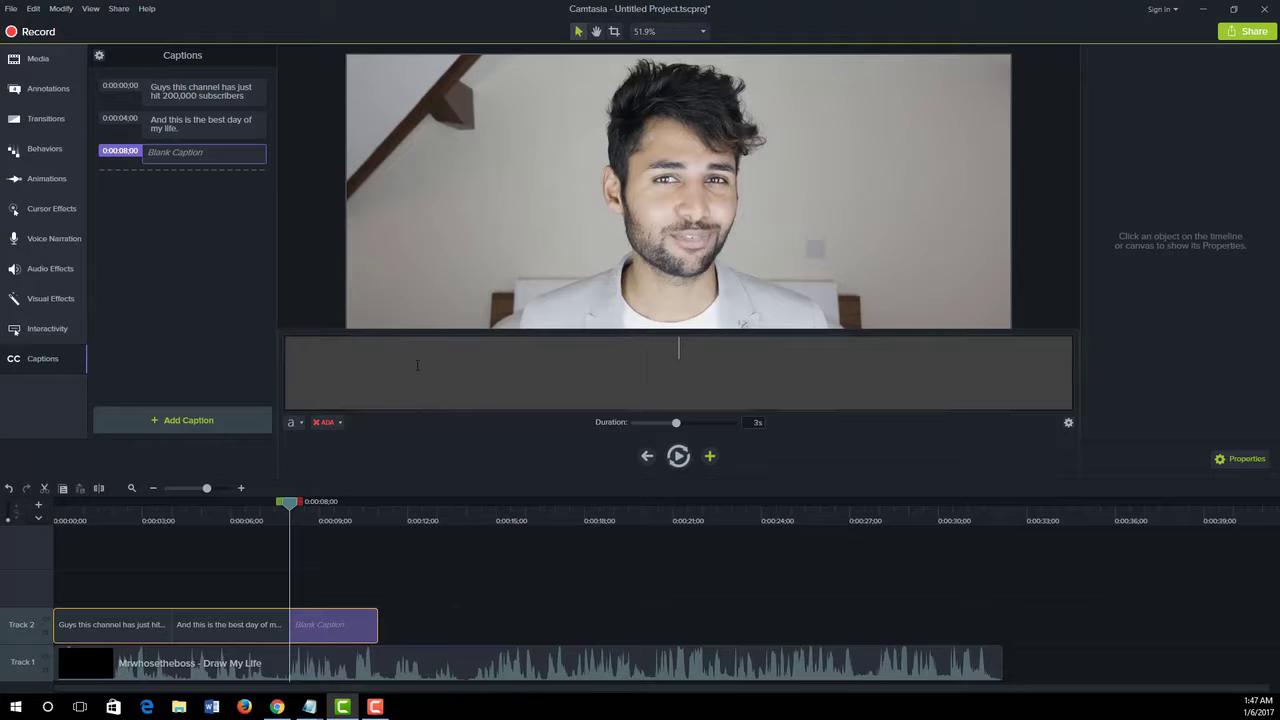
{"action": "type", "text": "If you"}
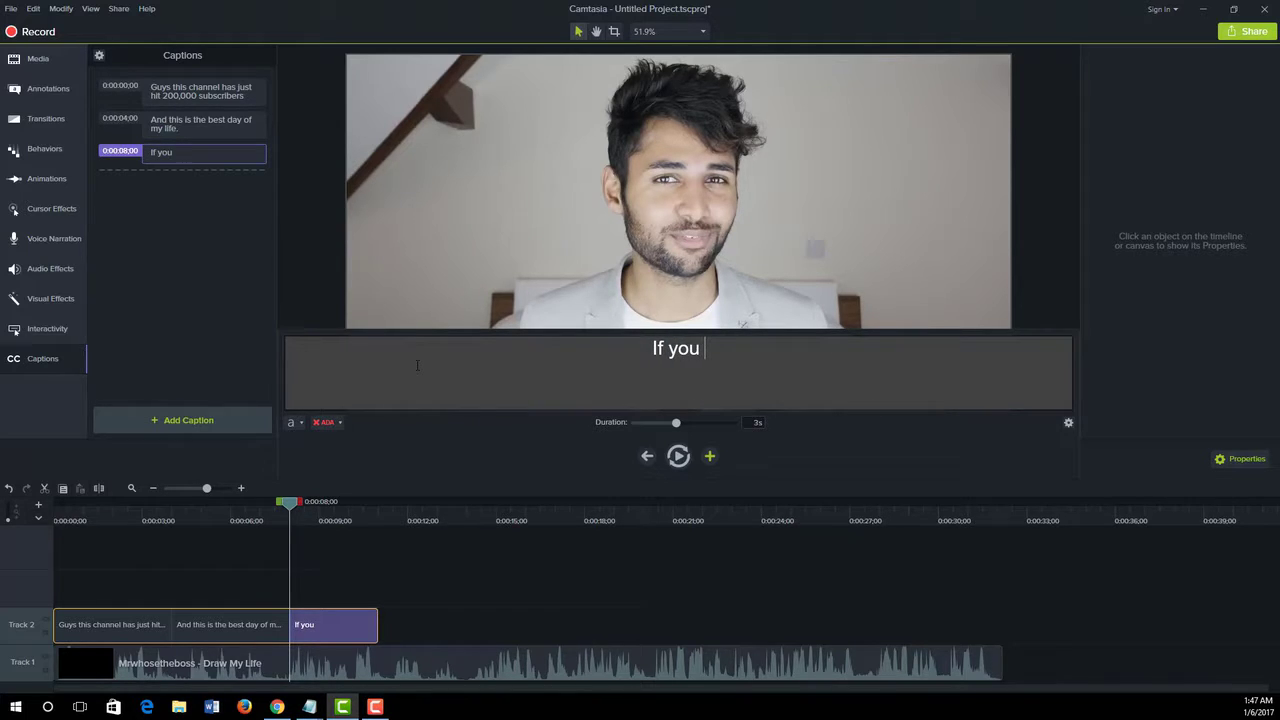
{"action": "type", "text": " could"}
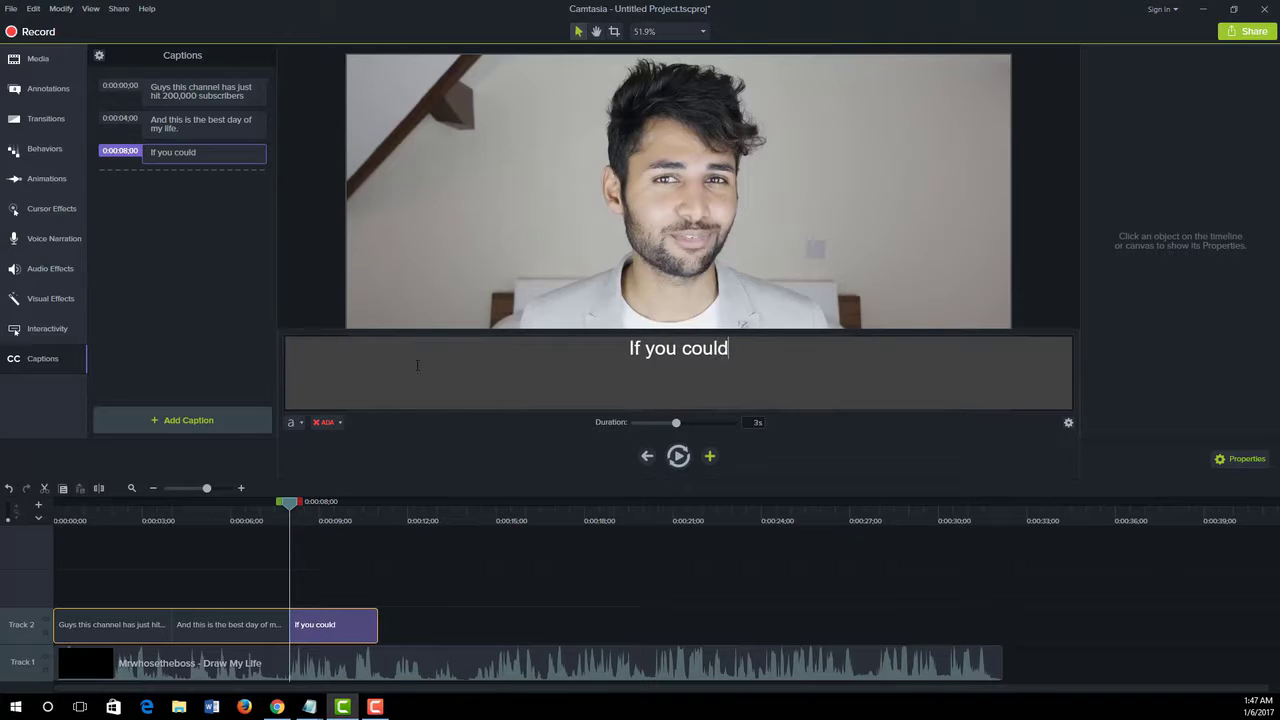
{"action": "type", "text": " watch "}
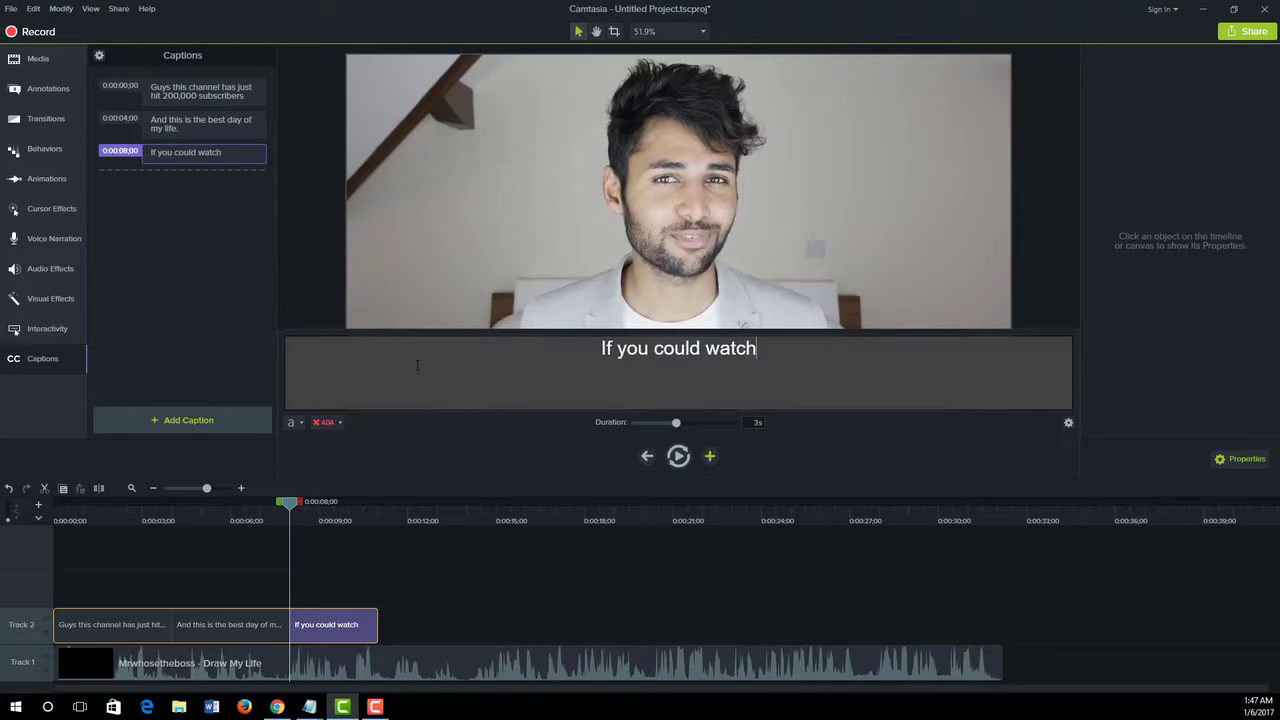
{"action": "type", "text": "th"}
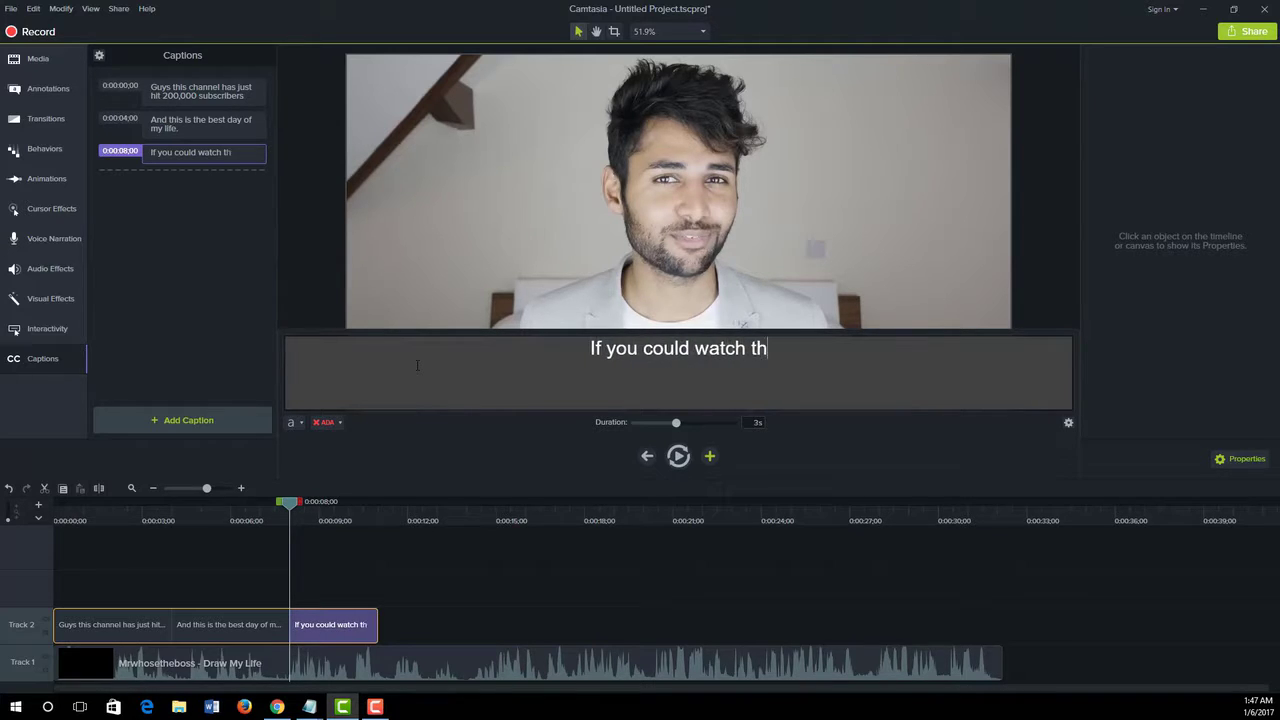
{"action": "type", "text": "e video "}
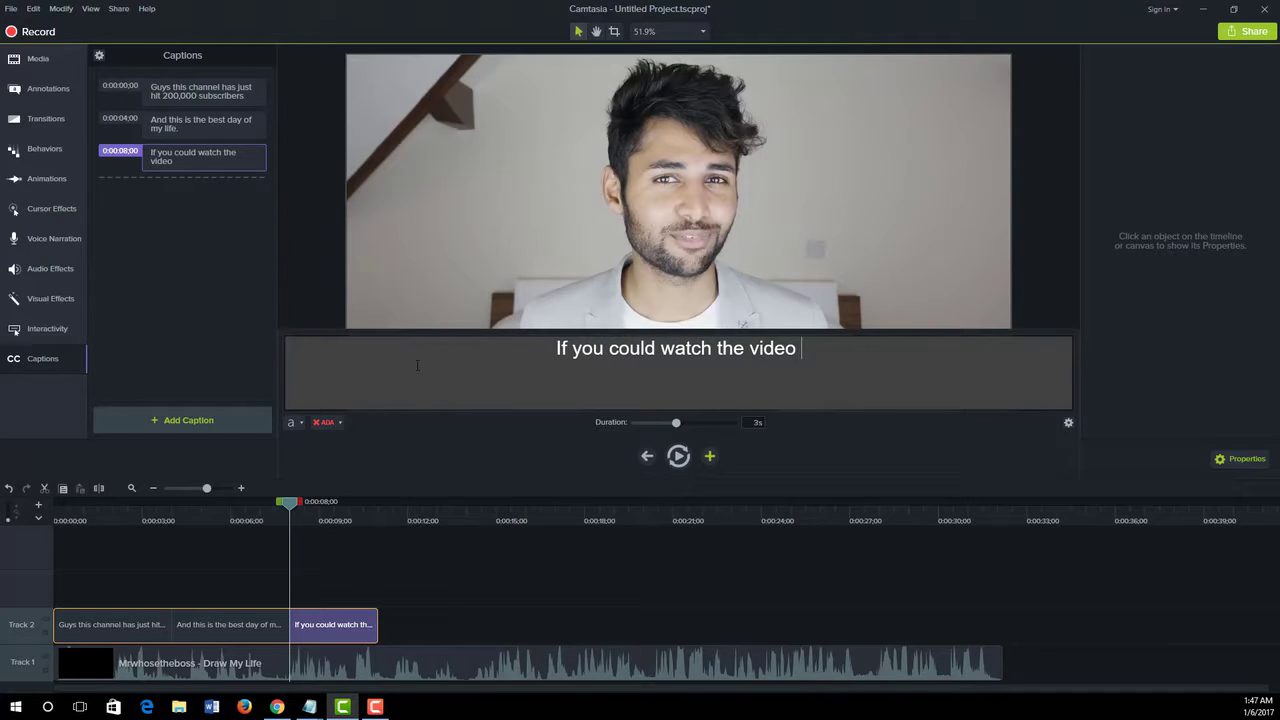
{"action": "type", "text": "from th"}
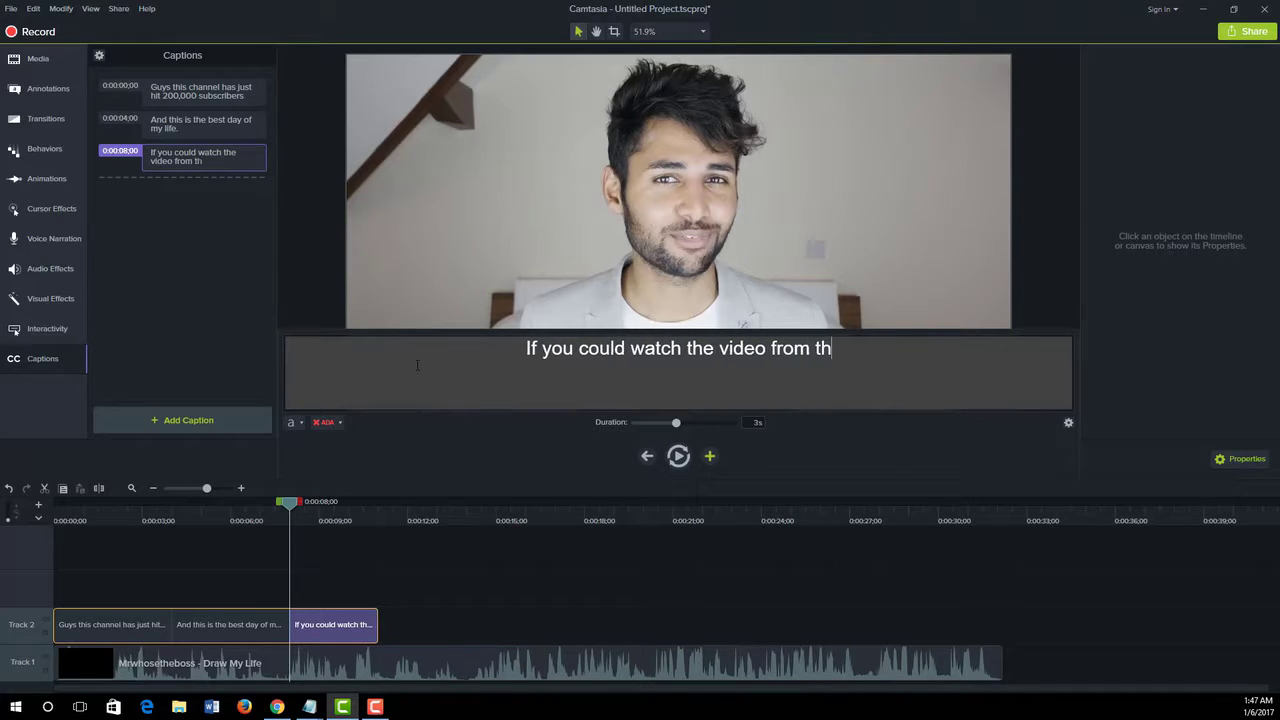
{"action": "type", "text": "e beginn"}
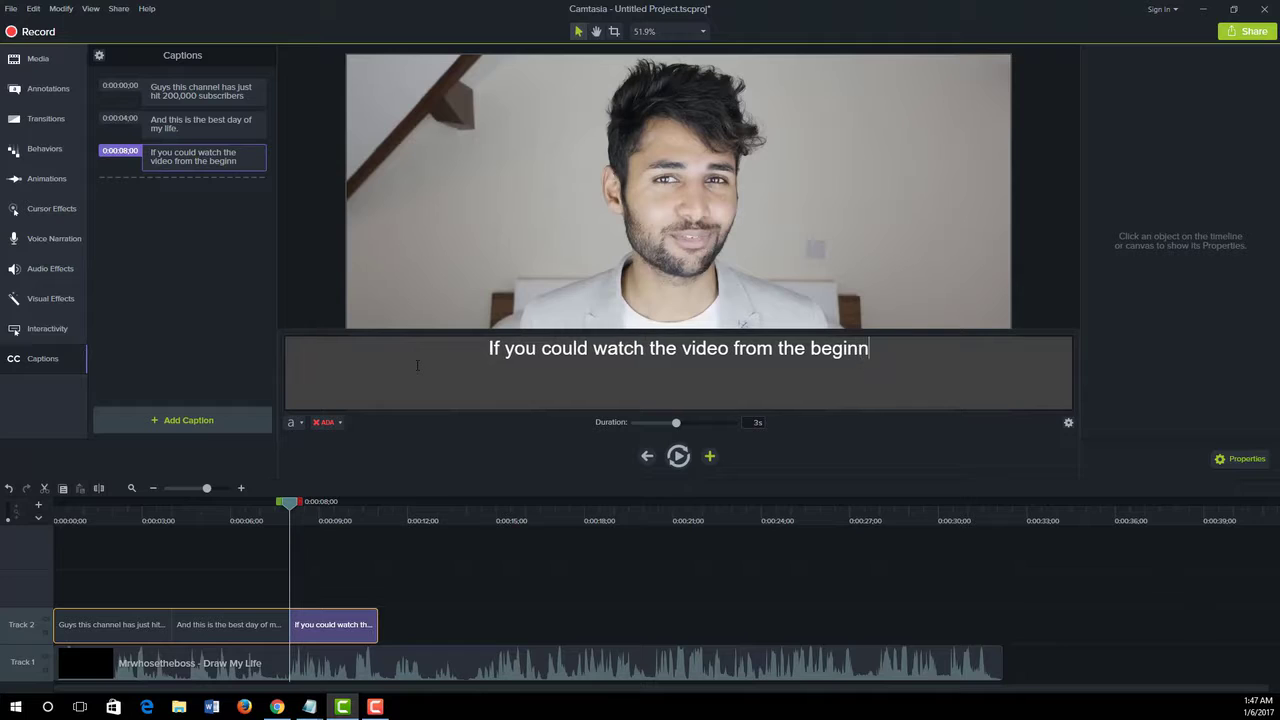
{"action": "type", "text": "ing to end"}
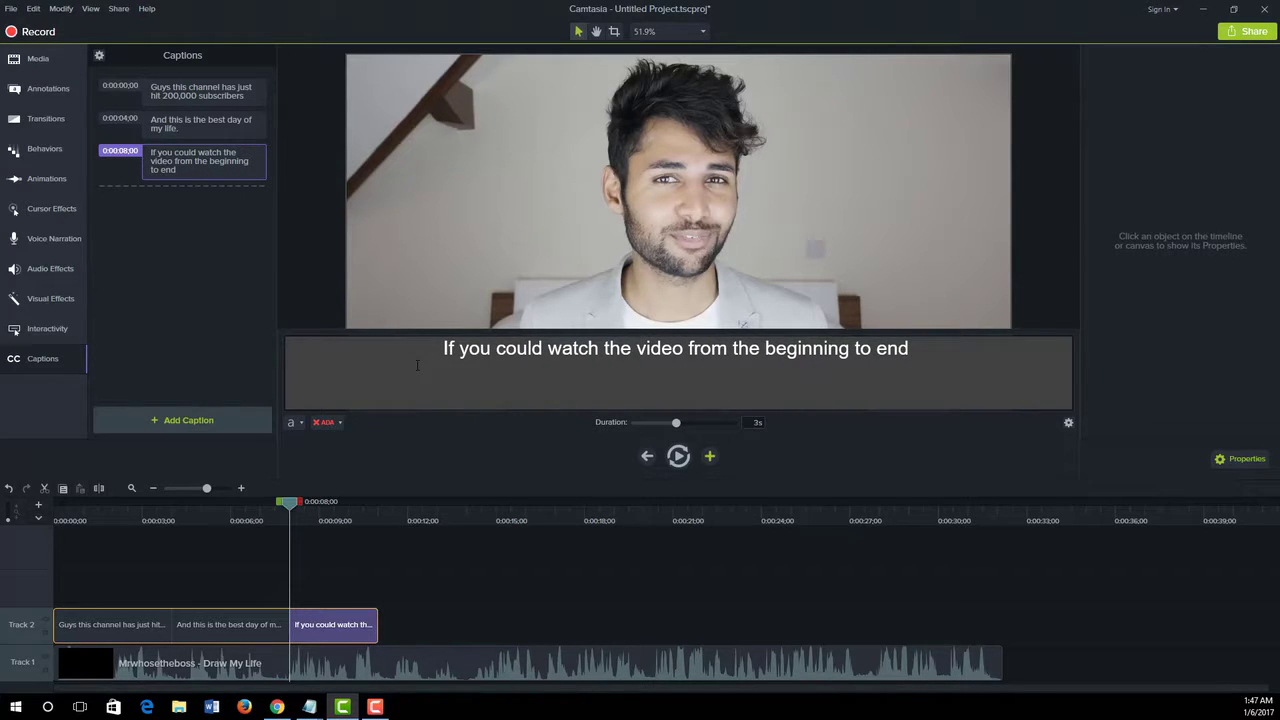
{"action": "key", "text": "BackSpace"}
{"action": "key", "text": "BackSpace"}
{"action": "key", "text": "BackSpace"}
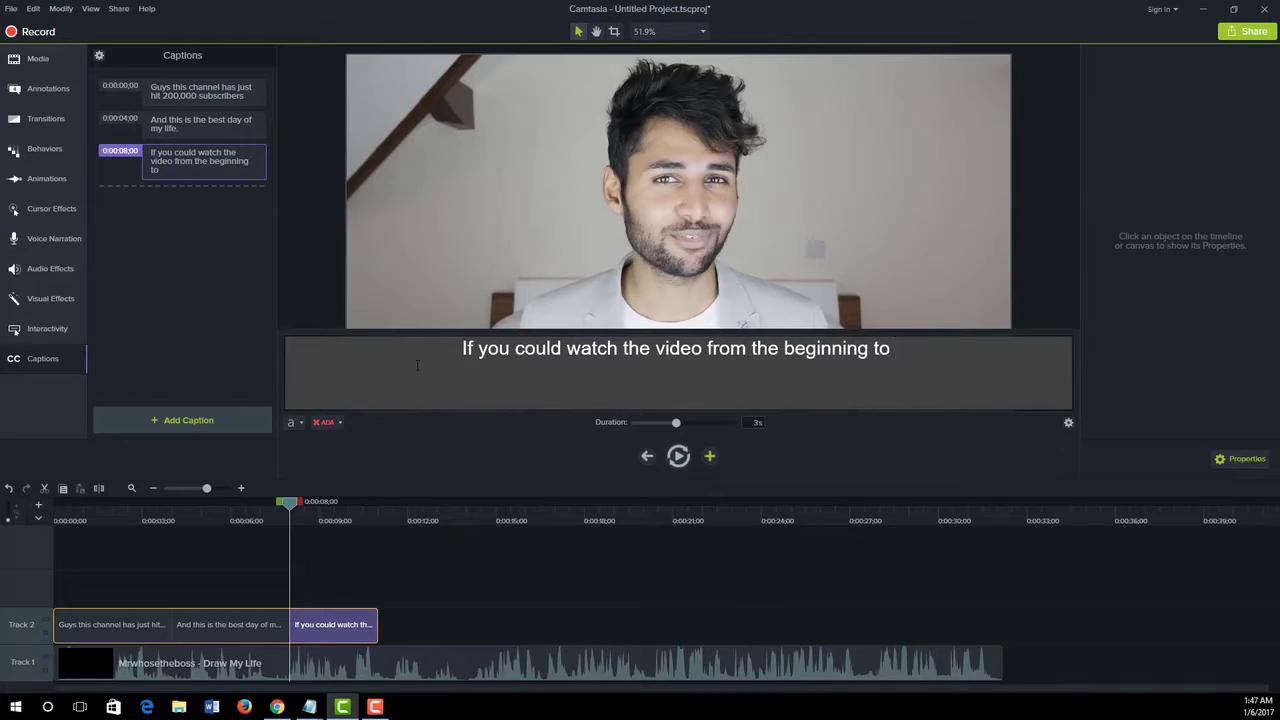
{"action": "type", "text": "the "}
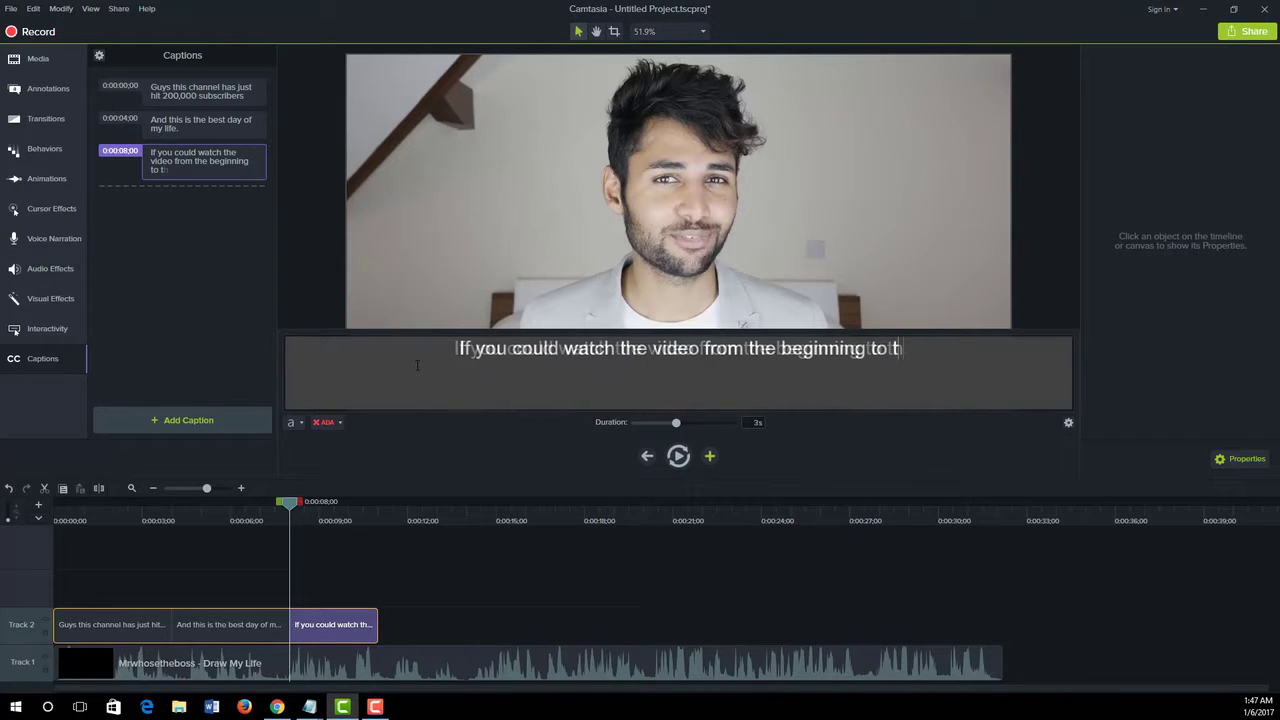
{"action": "type", "text": "end"}
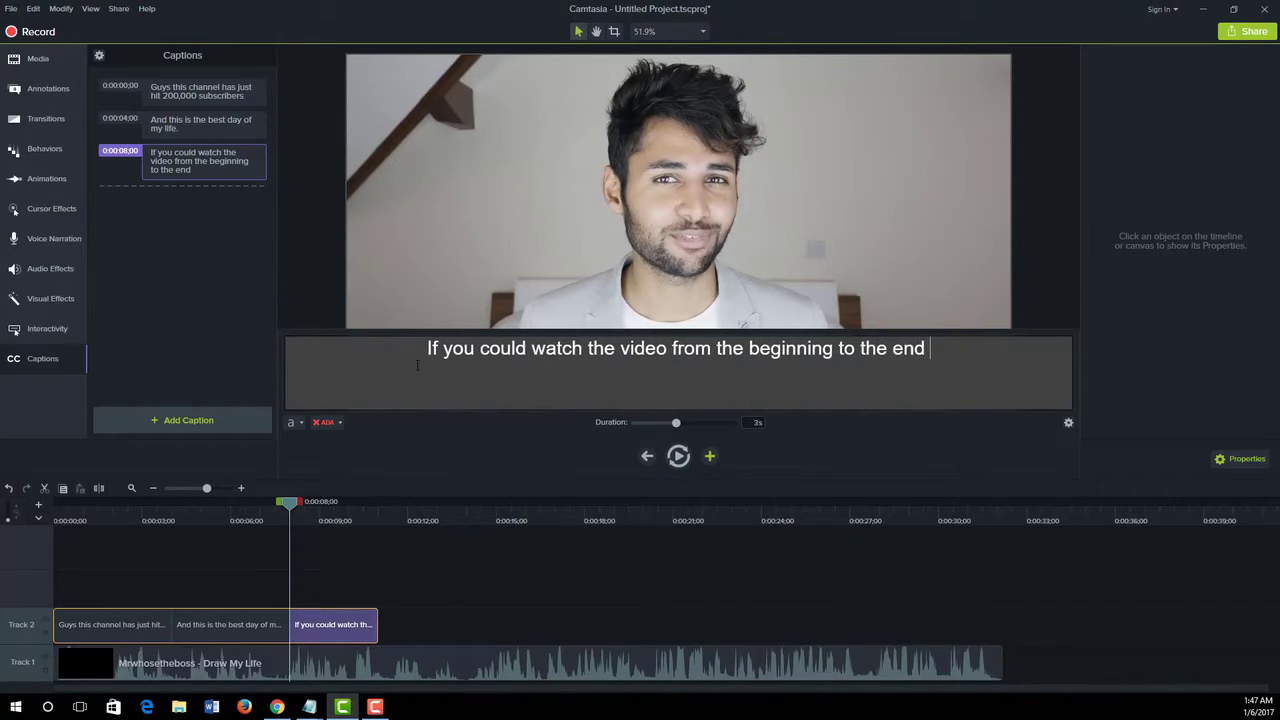
{"action": "type", "text": " that"}
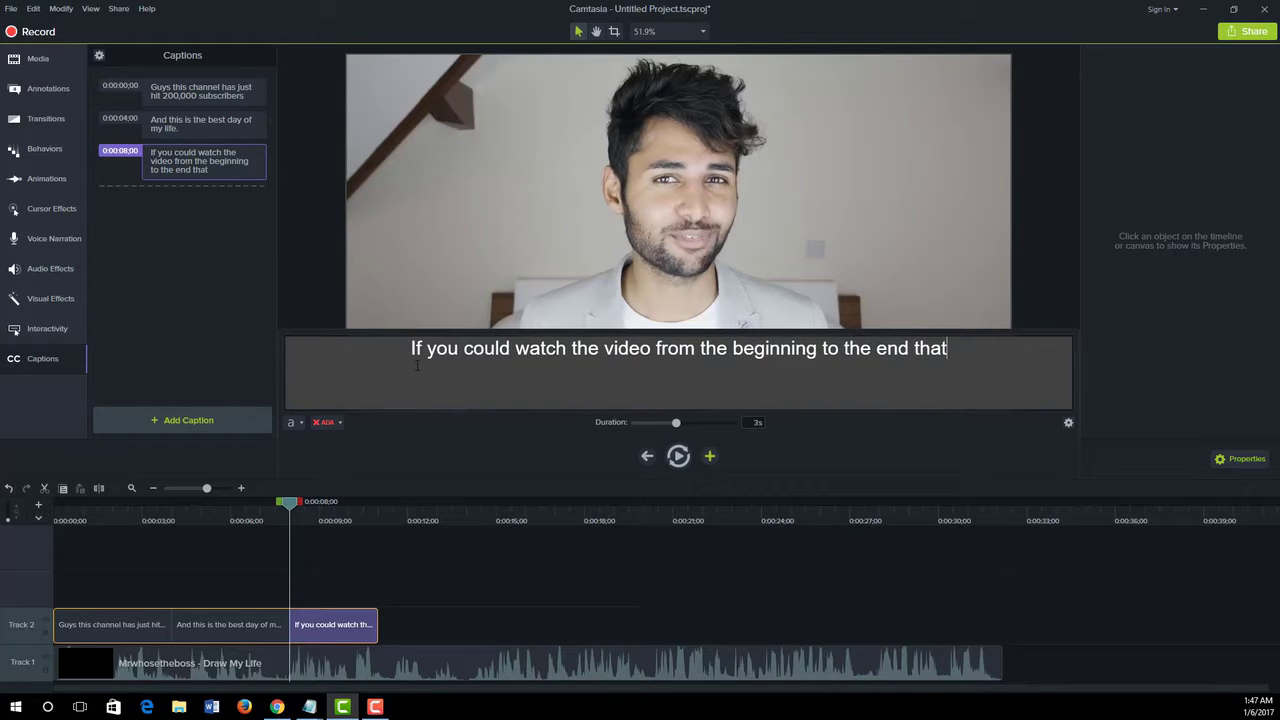
{"action": "type", "text": " mean the world to me"}
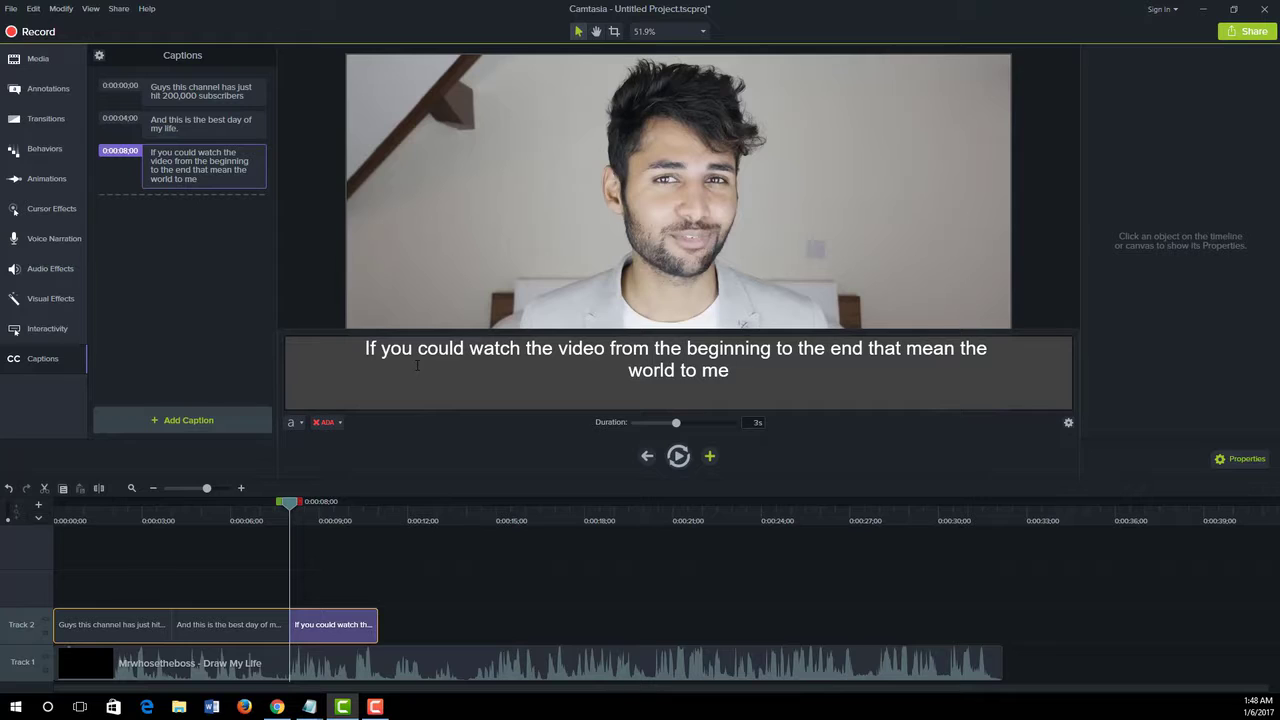
{"action": "type", "text": "."}
Step: Add a fourth caption after the third, replay its section and set its duration to 3 s
{"action": "left_click", "coordinate": [710, 457]}
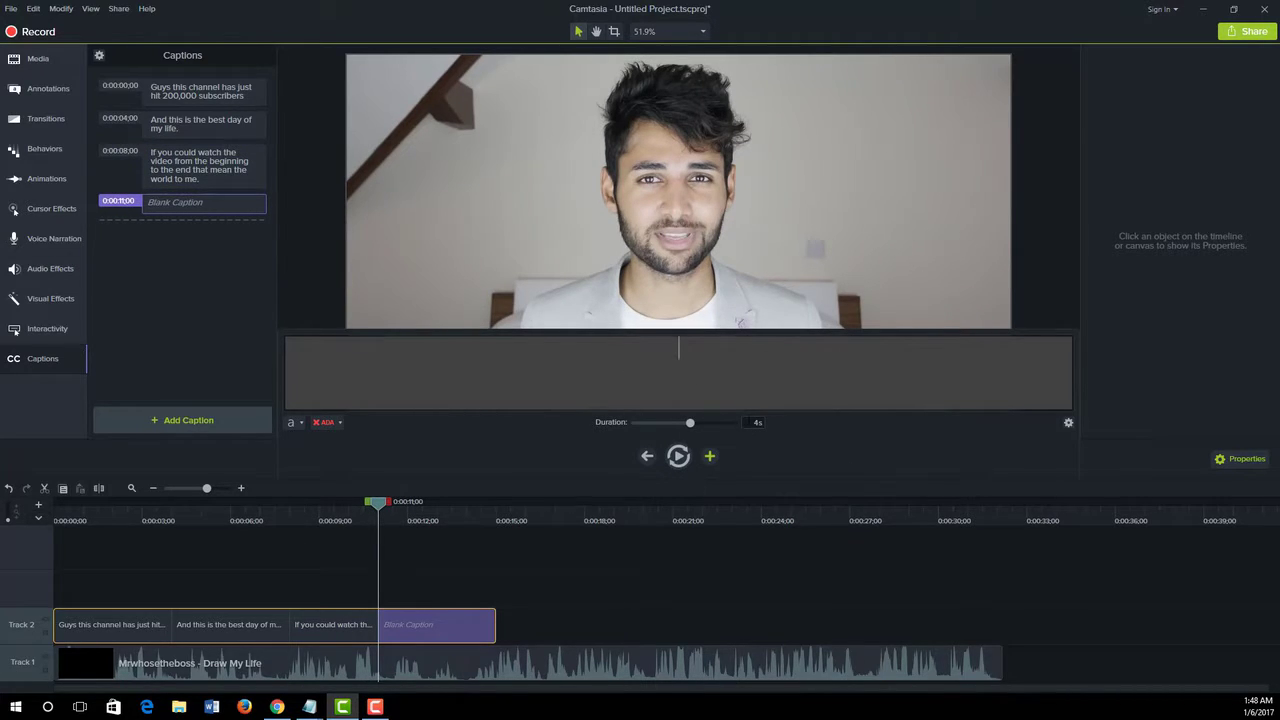
{"action": "left_click", "coordinate": [684, 458]}
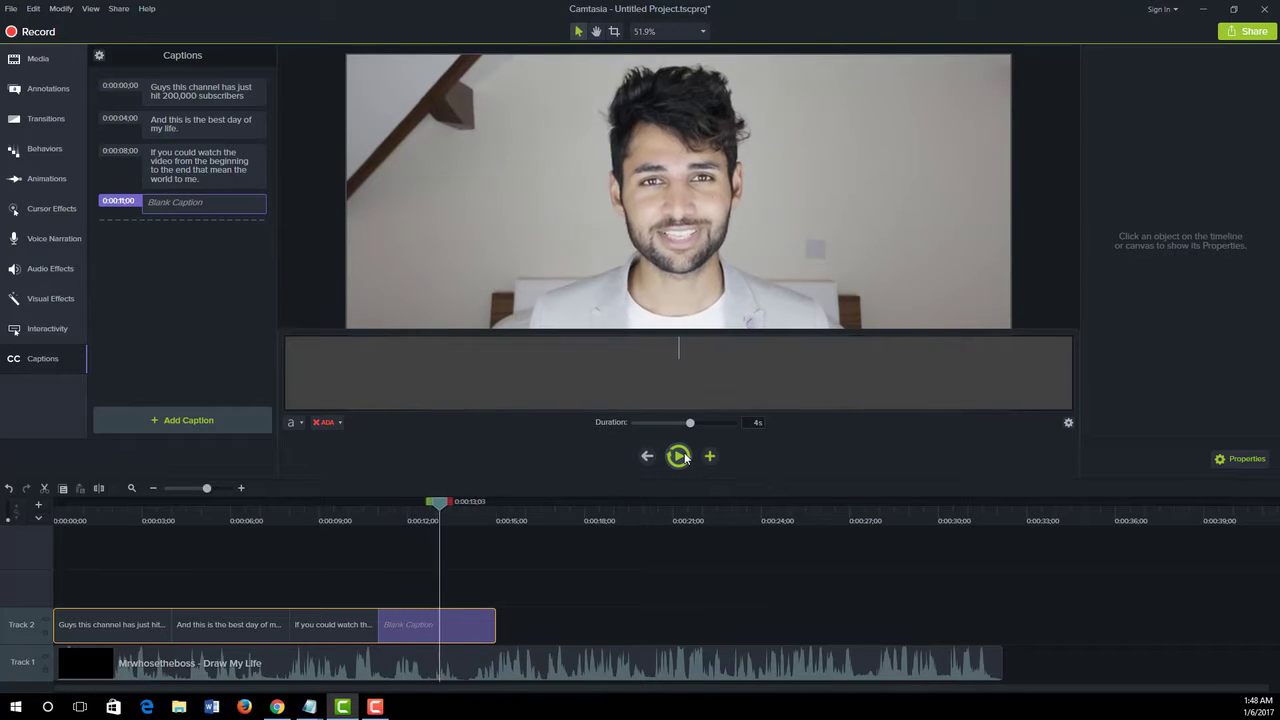
{"action": "left_click", "coordinate": [680, 456]}
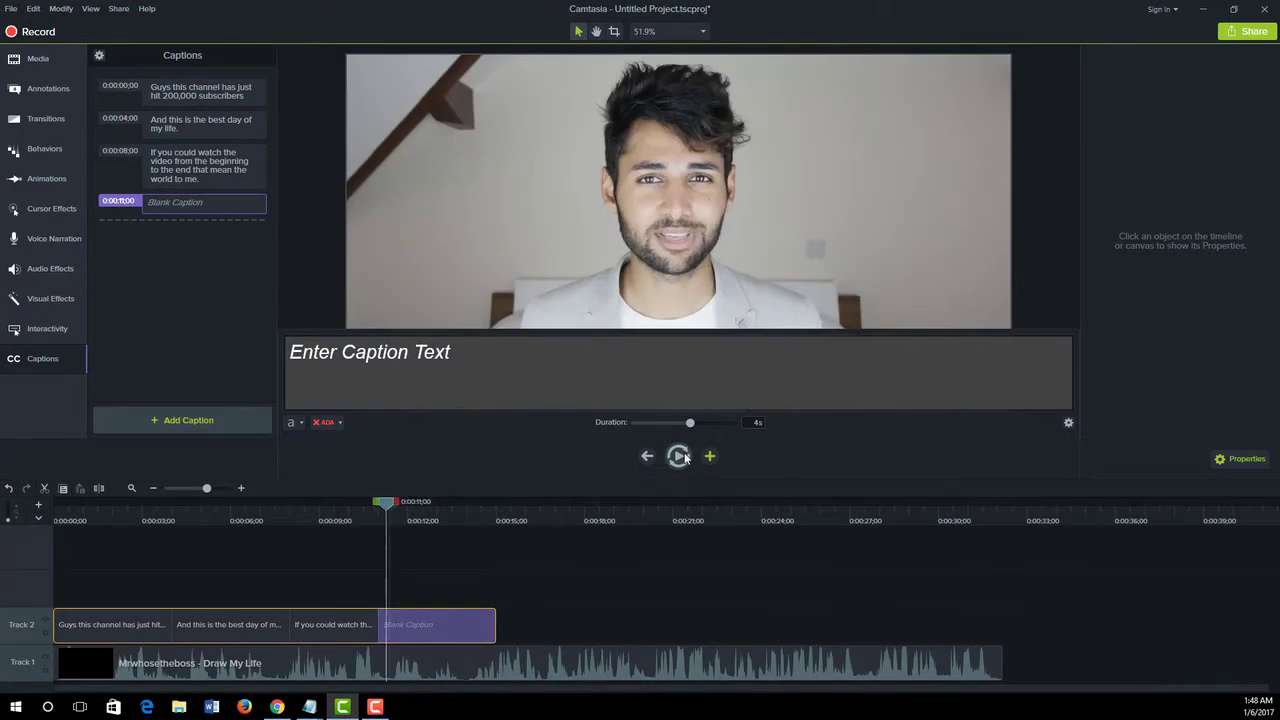
{"action": "left_click", "coordinate": [754, 422]}
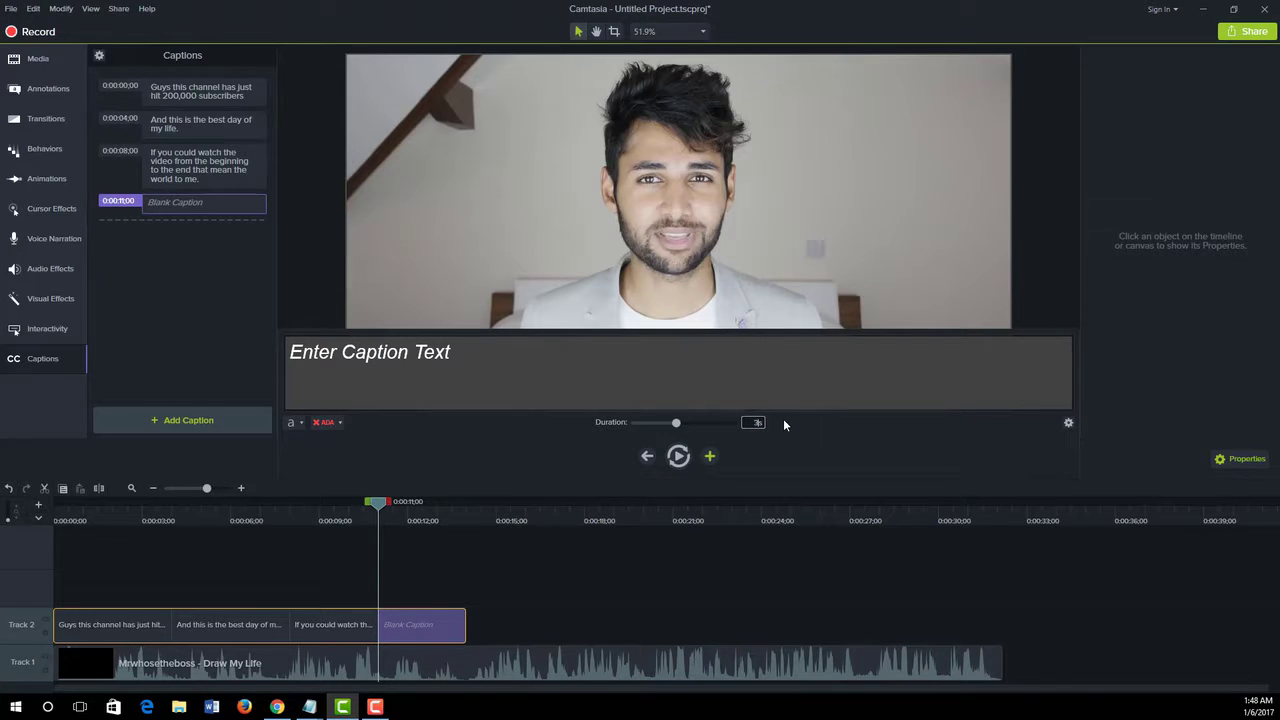
Step: Replay the fourth caption's section and enter the text "And with that being said let's get started."
{"action": "left_click", "coordinate": [680, 457]}
{"action": "left_click", "coordinate": [472, 367]}
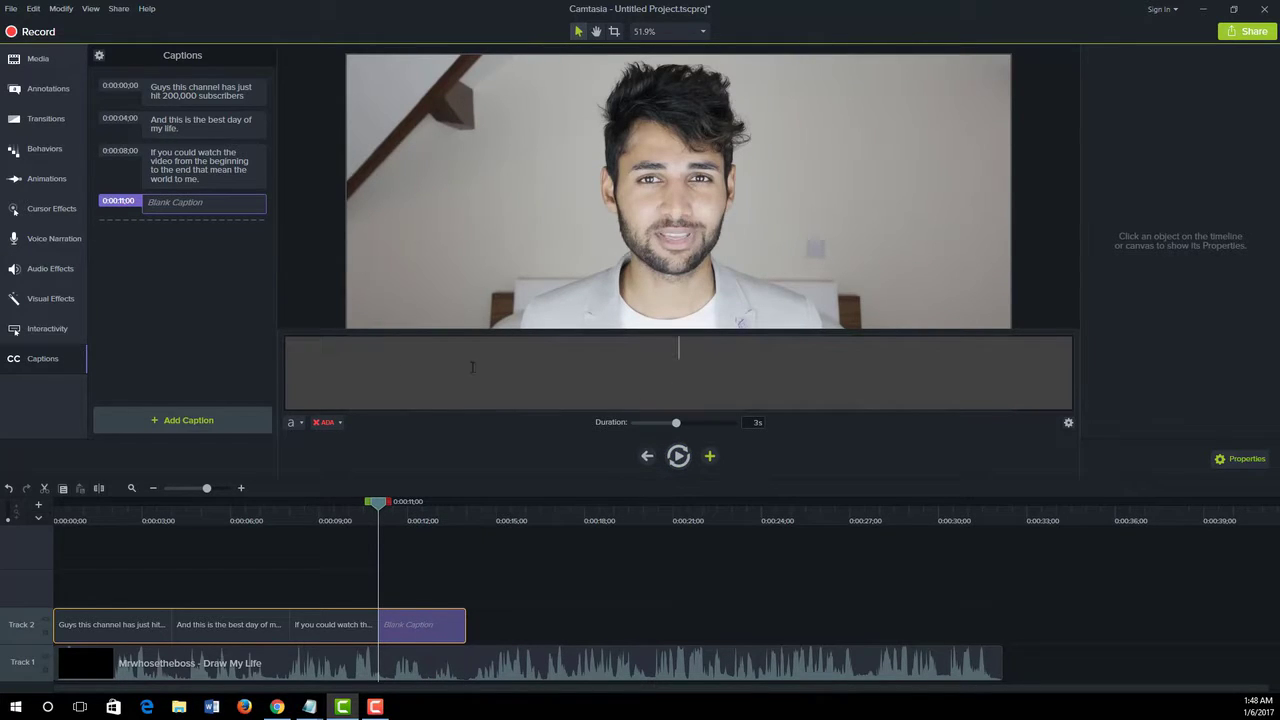
{"action": "type", "text": "And with that being said "}
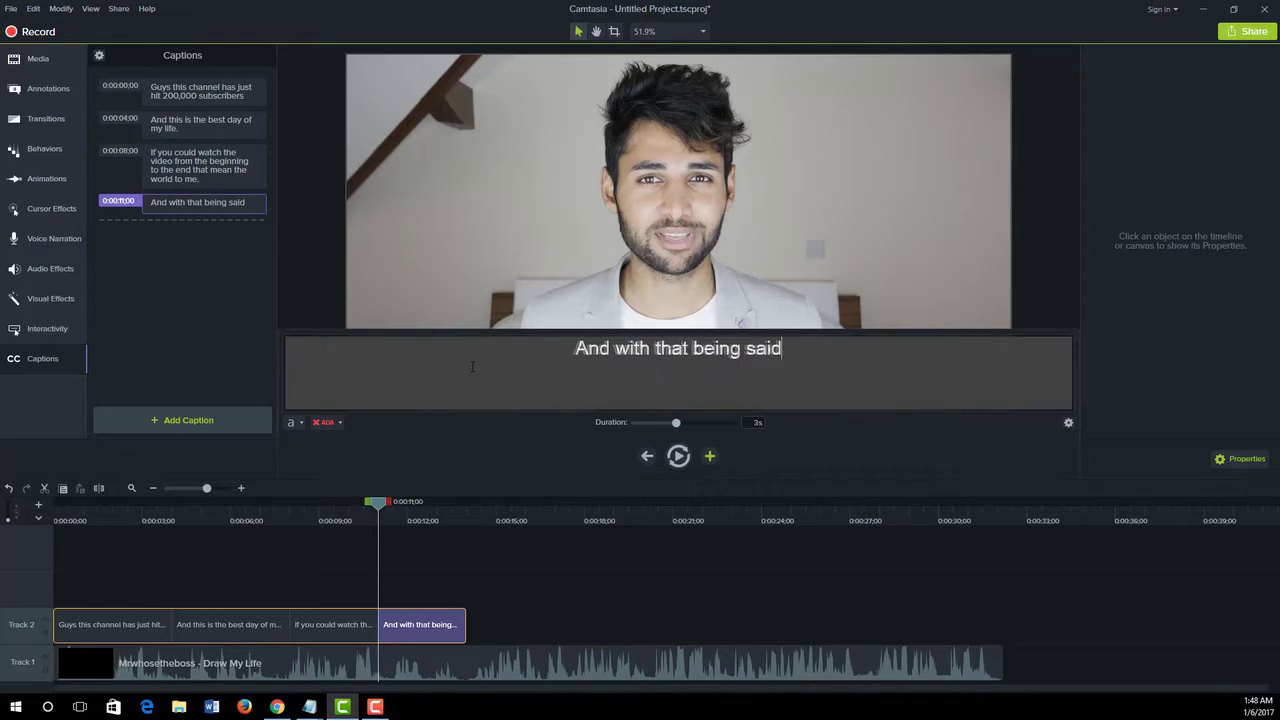
{"action": "type", "text": "le"}
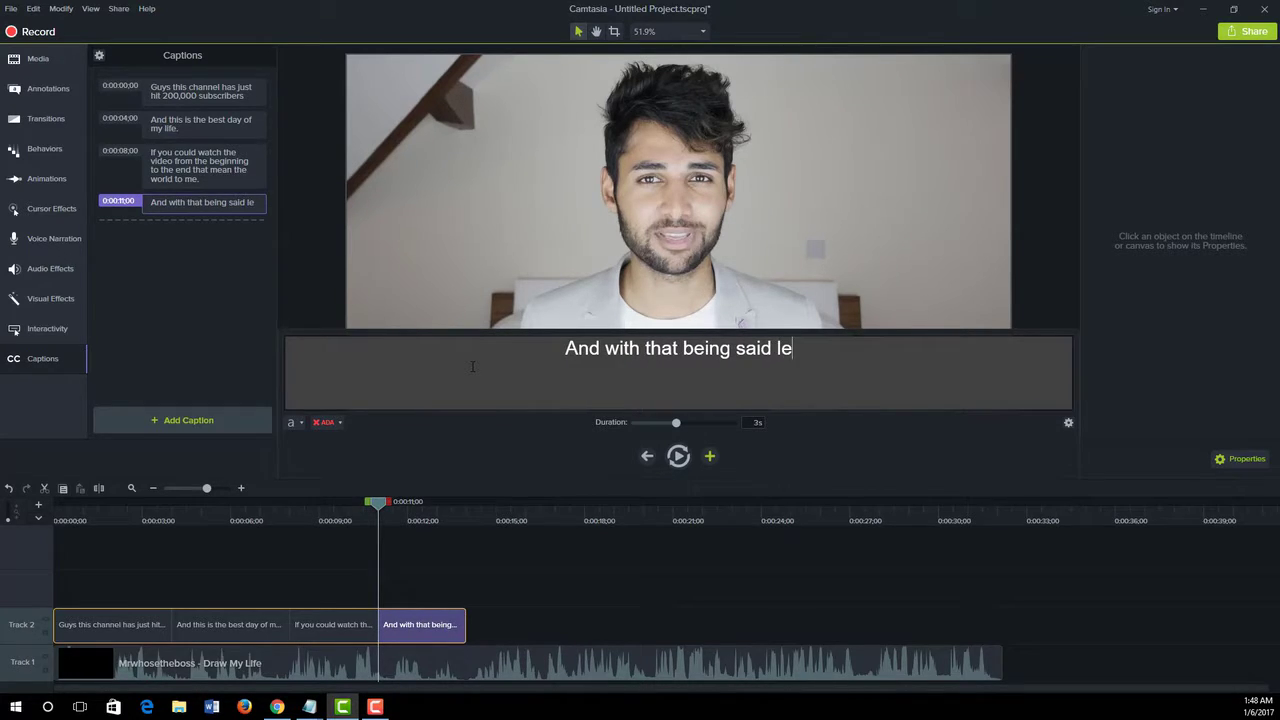
{"action": "type", "text": "t's g"}
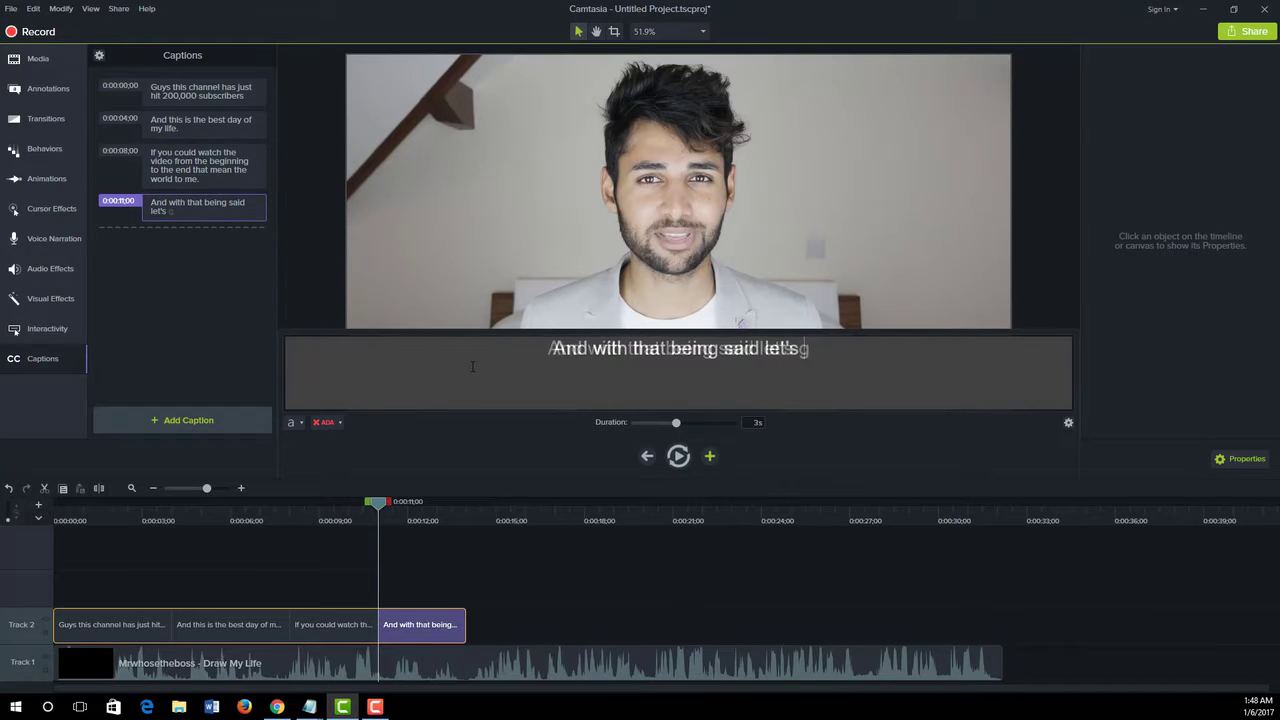
{"action": "type", "text": "et start"}
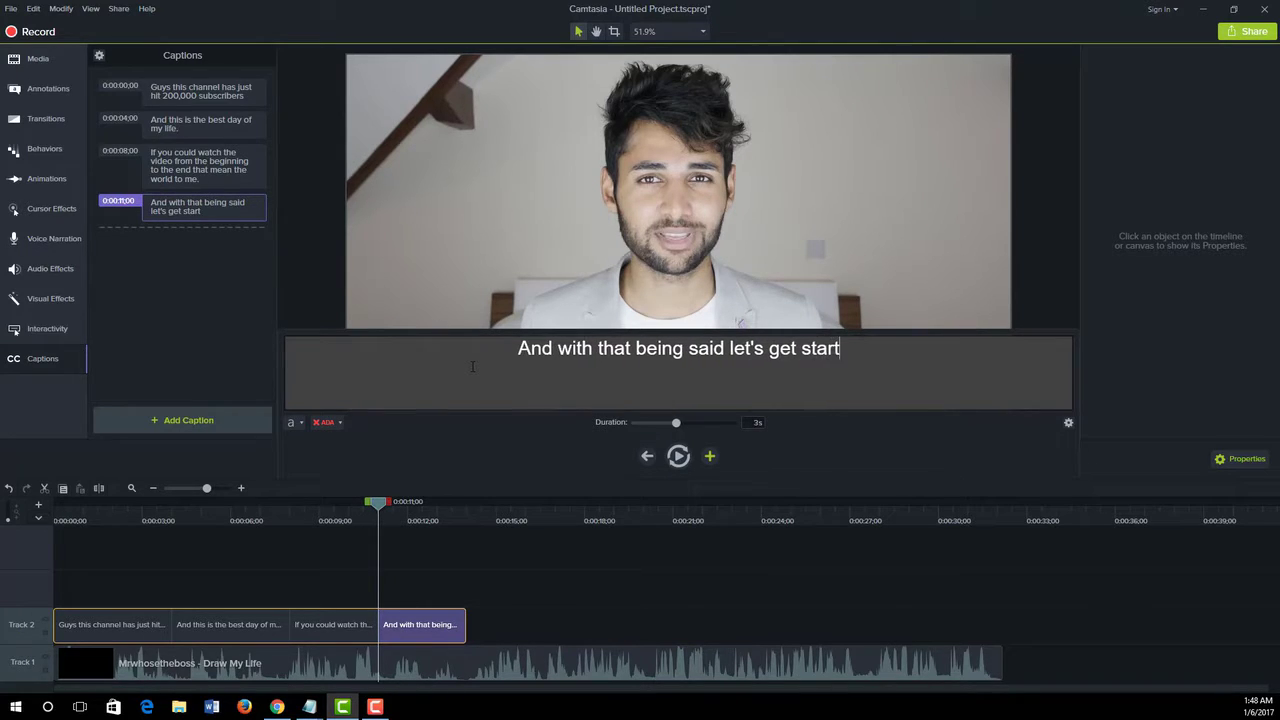
{"action": "type", "text": "ed."}
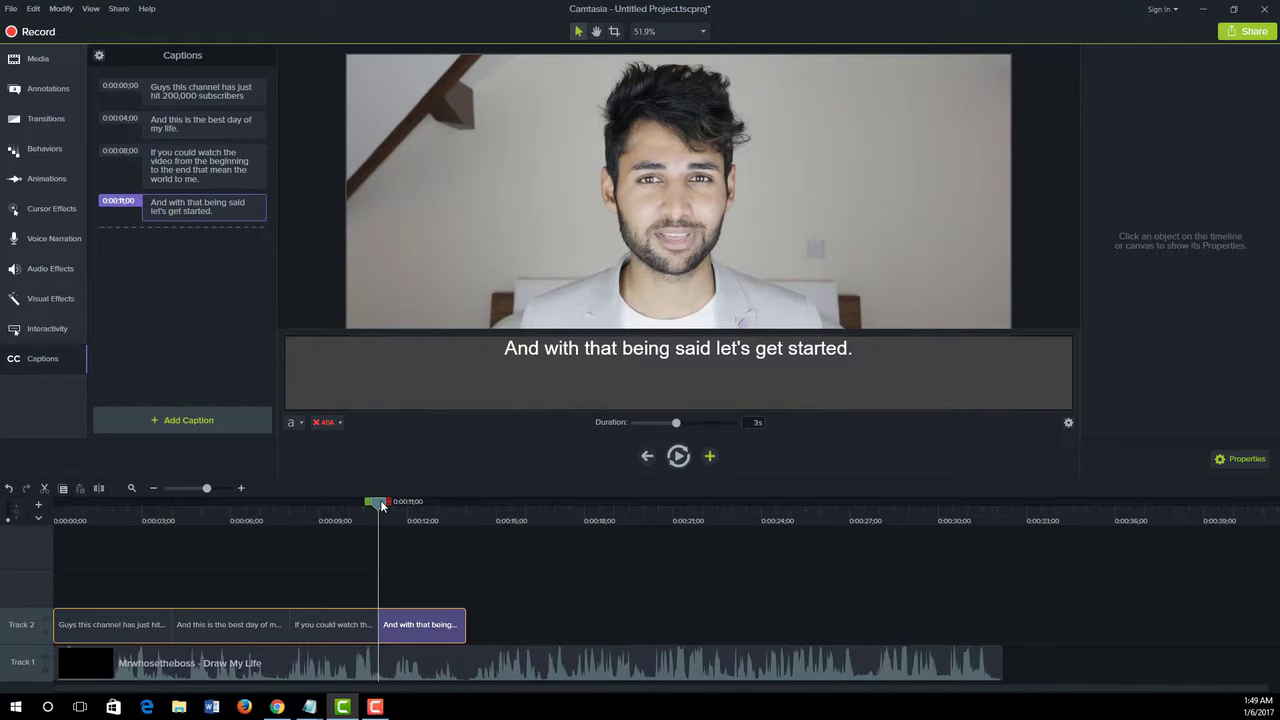
Step: Play back the captioned part of the clip to check the captions against the speech
{"action": "left_click_drag", "start_coordinate": [381, 506], "coordinate": [243, 503]}
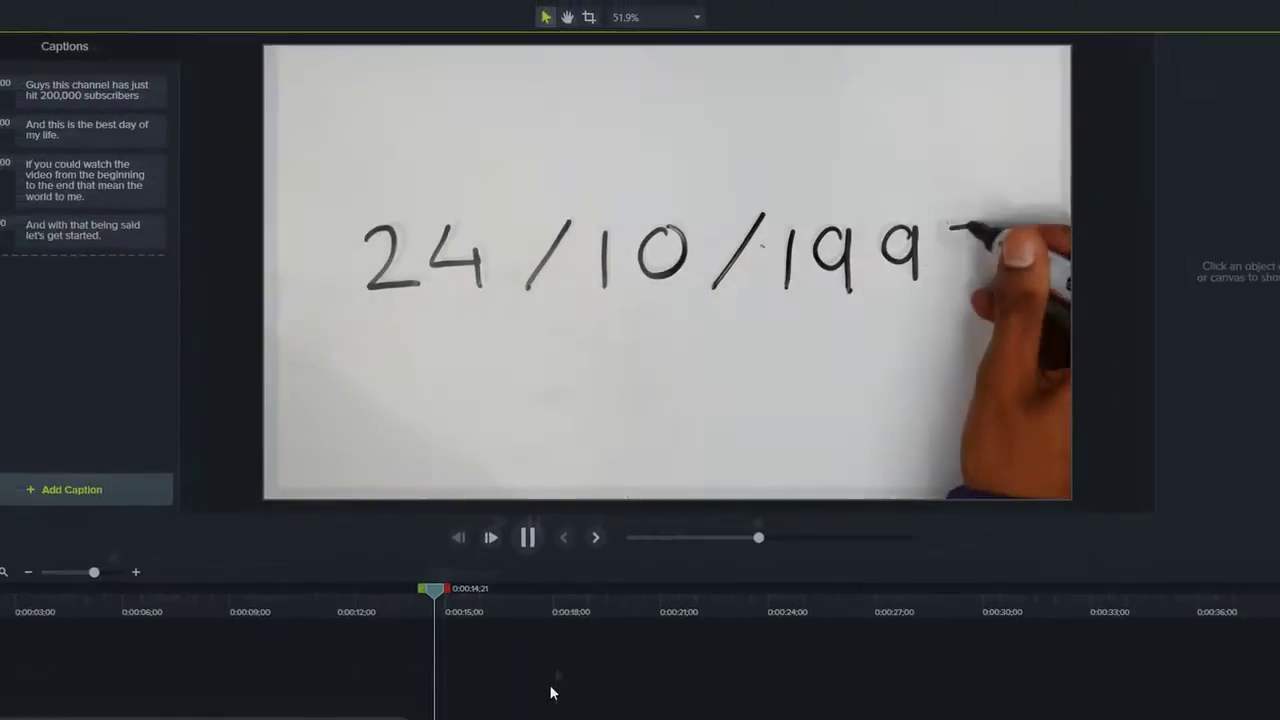
{"action": "key", "text": "space"}
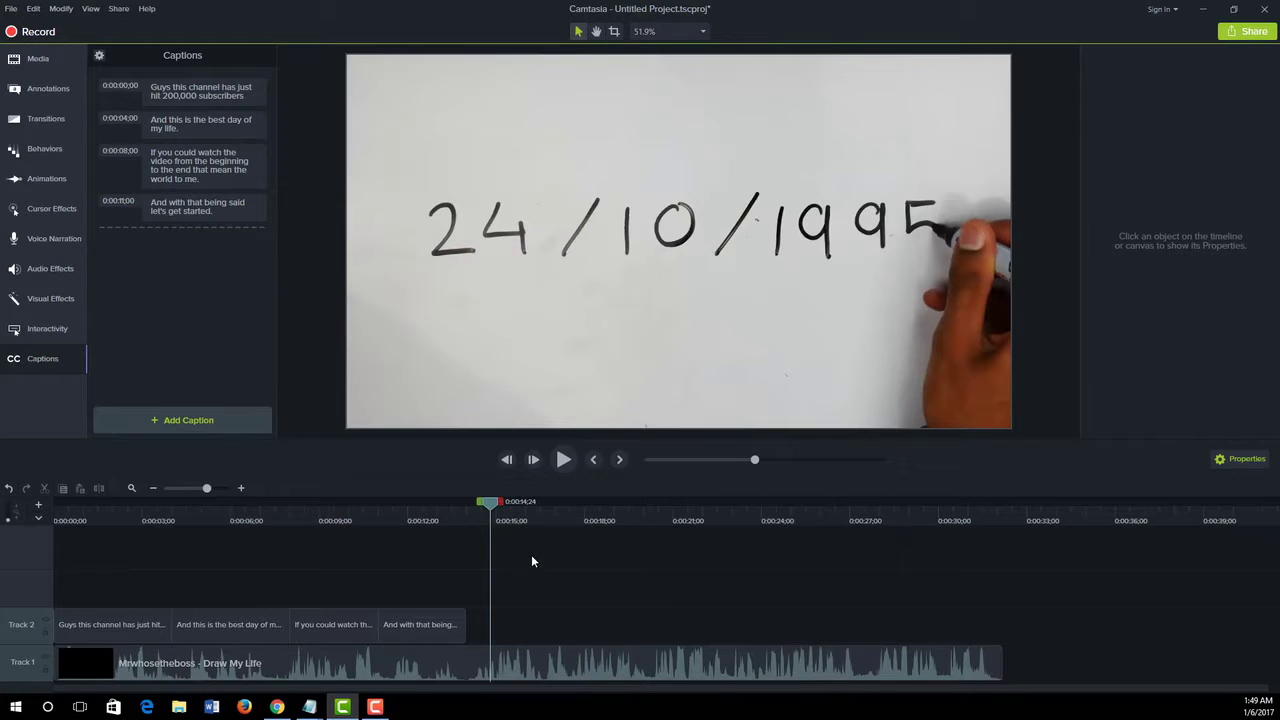
{"action": "left_click_drag", "start_coordinate": [494, 510], "coordinate": [194, 540]}
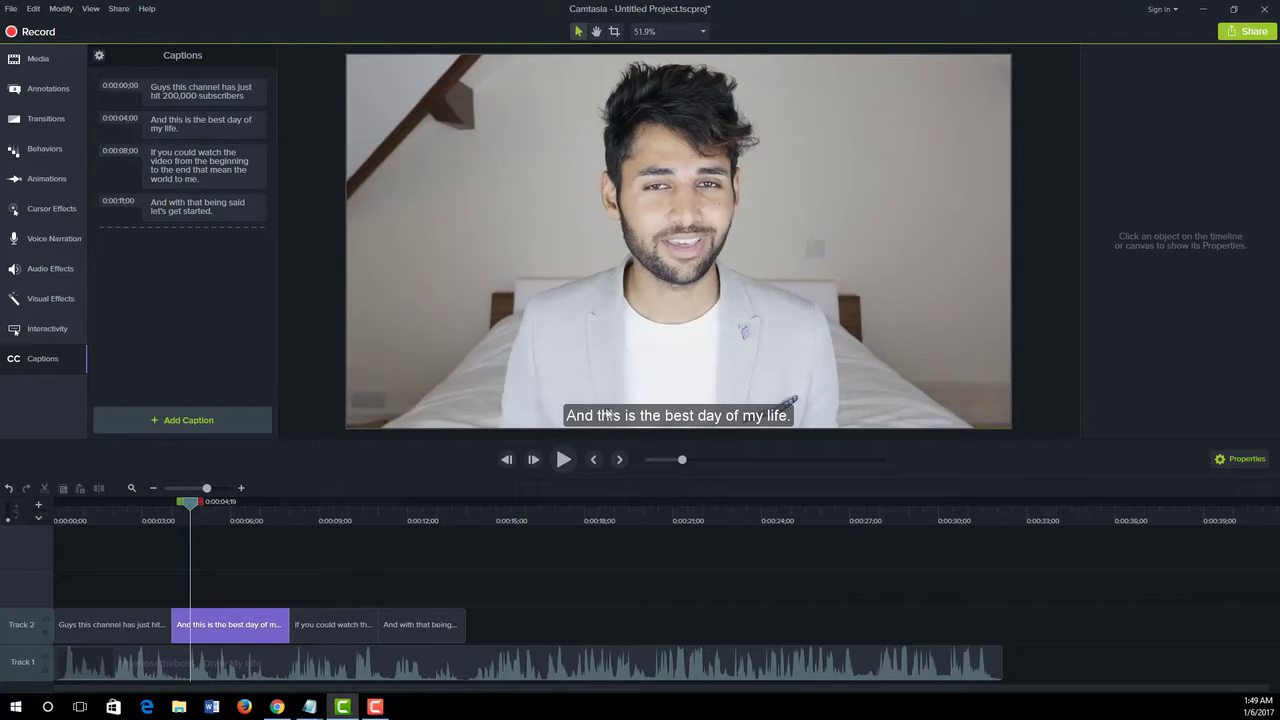
{"action": "left_click", "coordinate": [213, 327]}
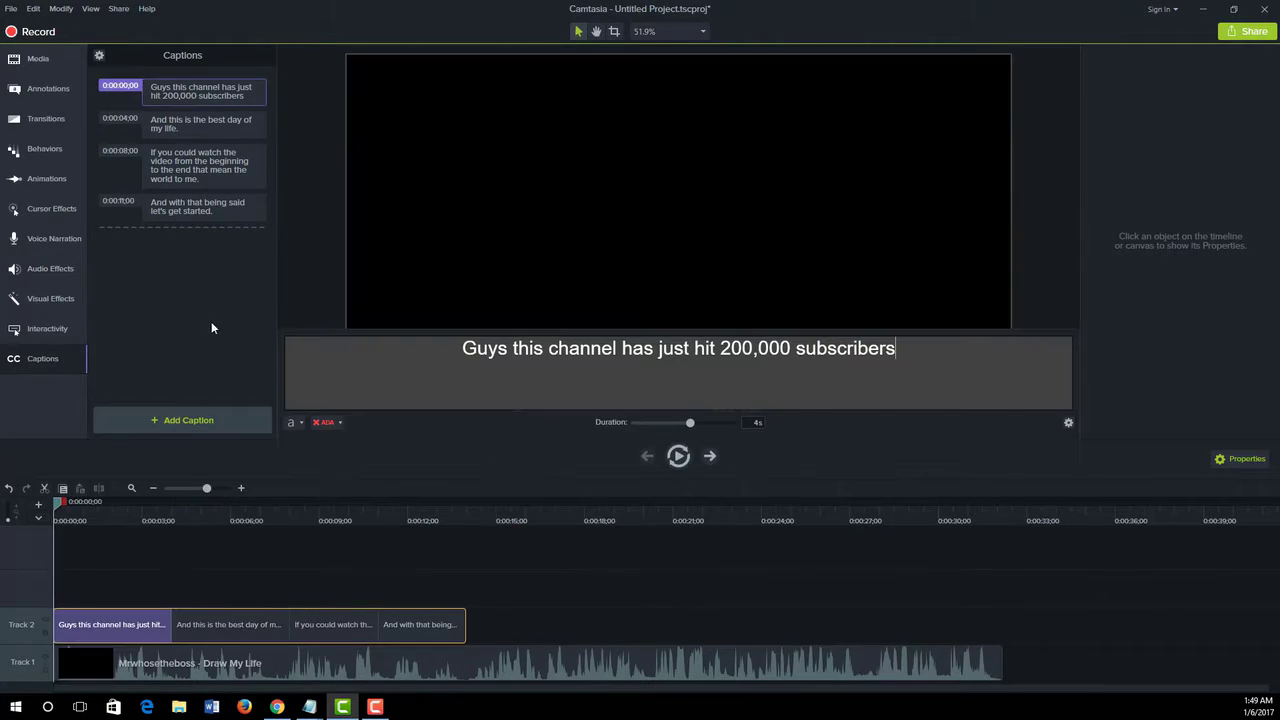
Step: Set the captions' font to Adobe Gothic Std B and the text colour to red, starting from the first caption
{"action": "left_click", "coordinate": [201, 91]}
{"action": "left_click", "coordinate": [297, 423]}
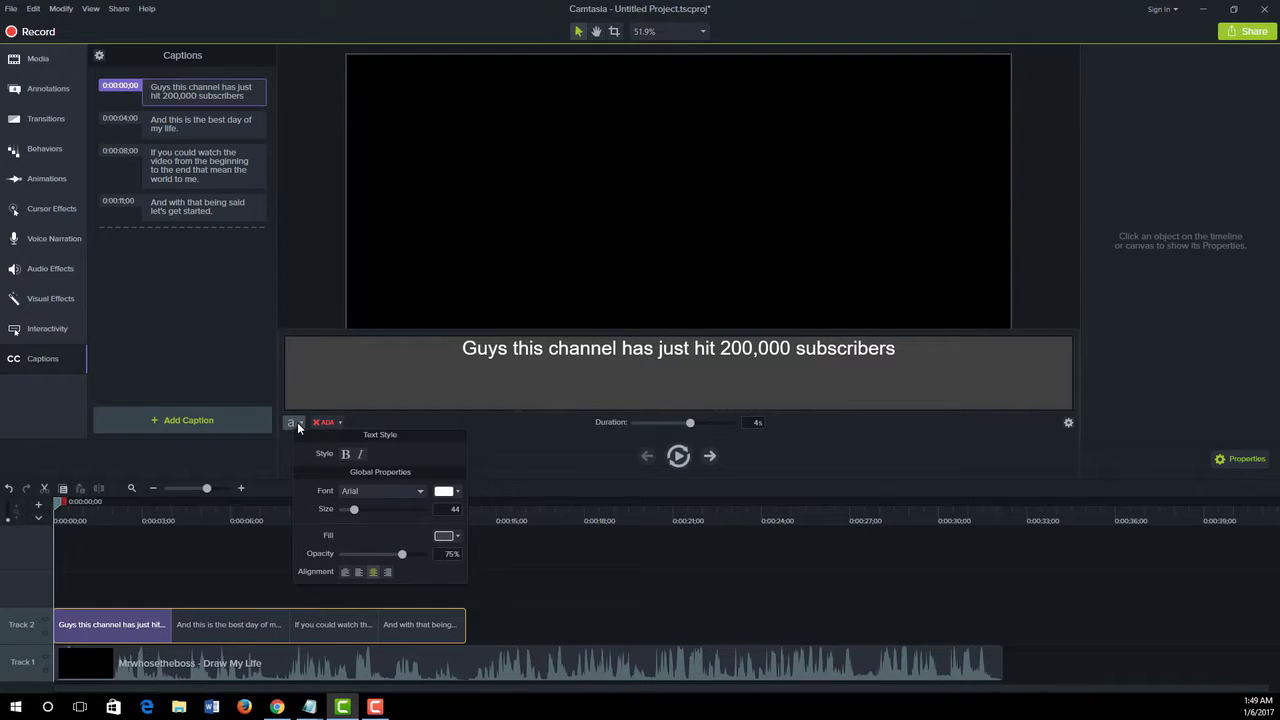
{"action": "left_click", "coordinate": [376, 494]}
{"action": "scroll", "coordinate": [379, 540], "scroll_direction": "down", "scroll_amount": 2}
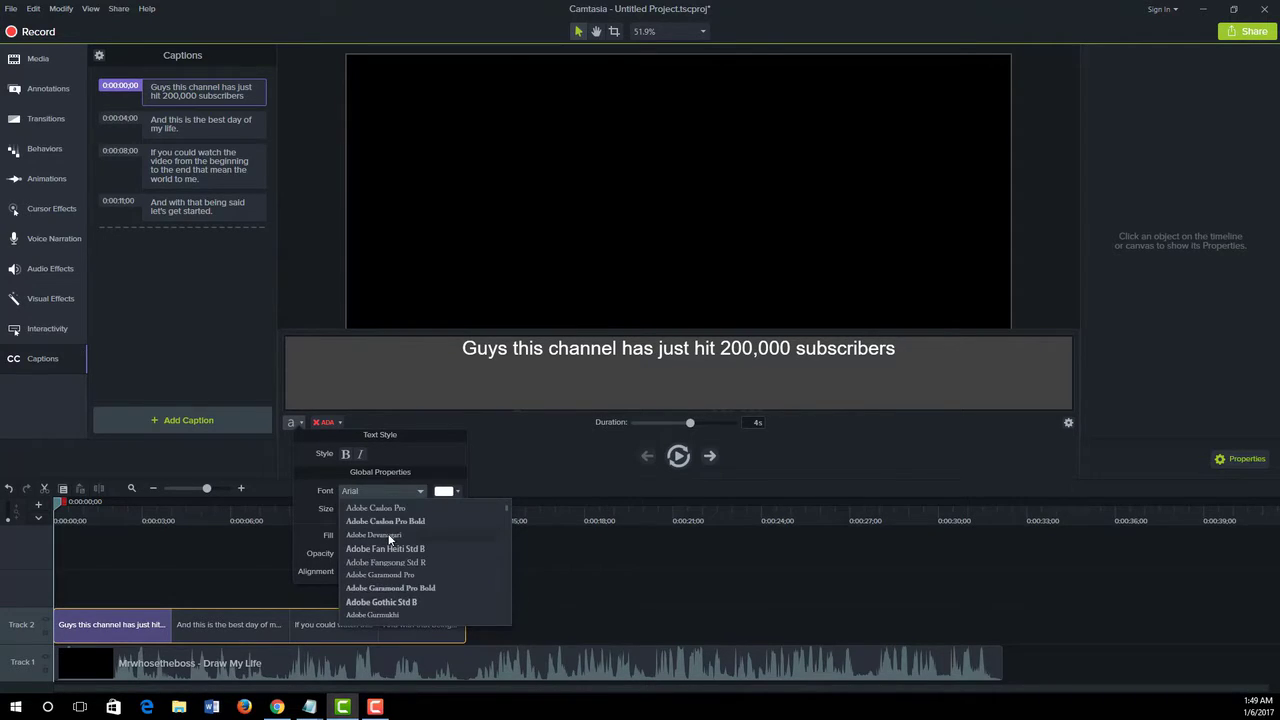
{"action": "left_click", "coordinate": [394, 600]}
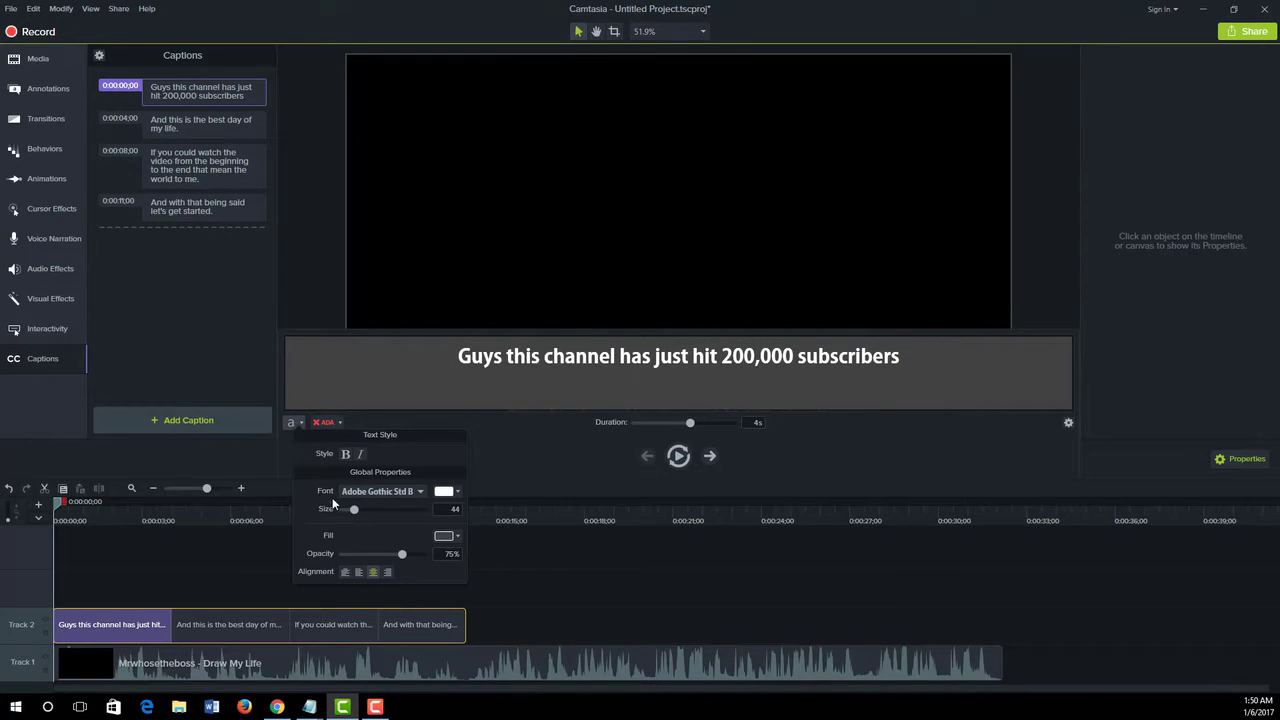
{"action": "left_click", "coordinate": [451, 492]}
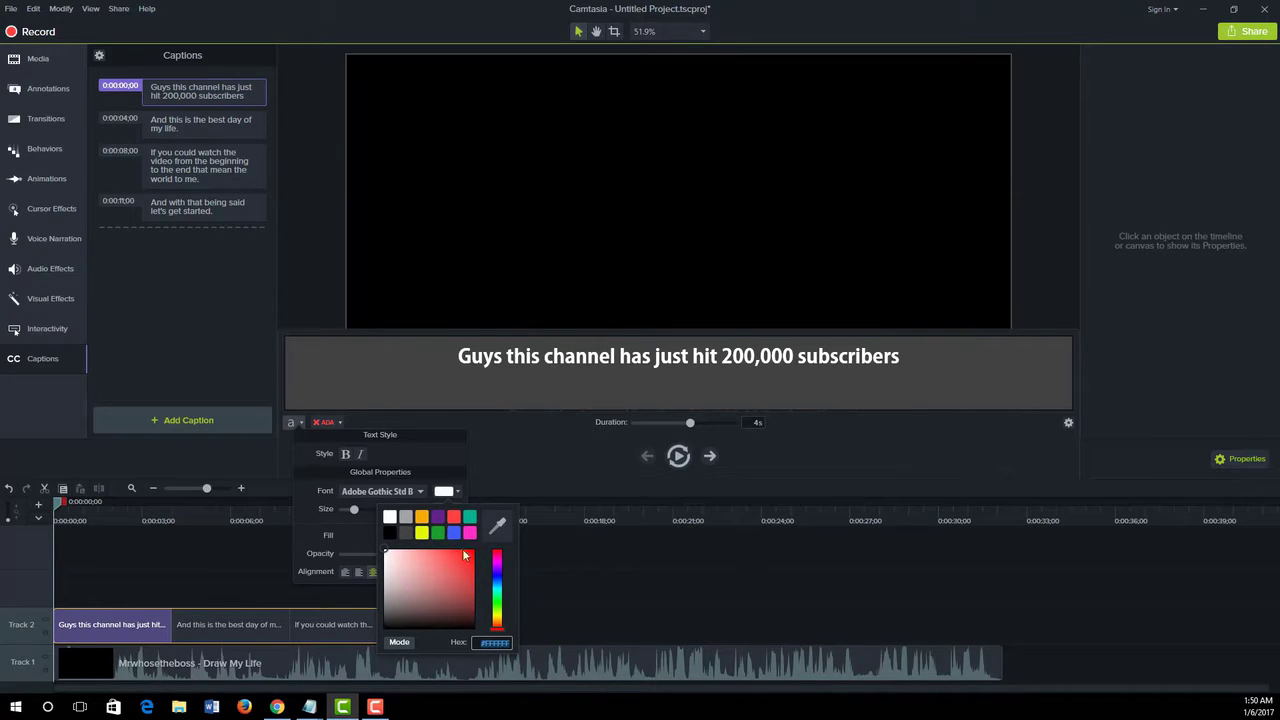
{"action": "left_click", "coordinate": [455, 519]}
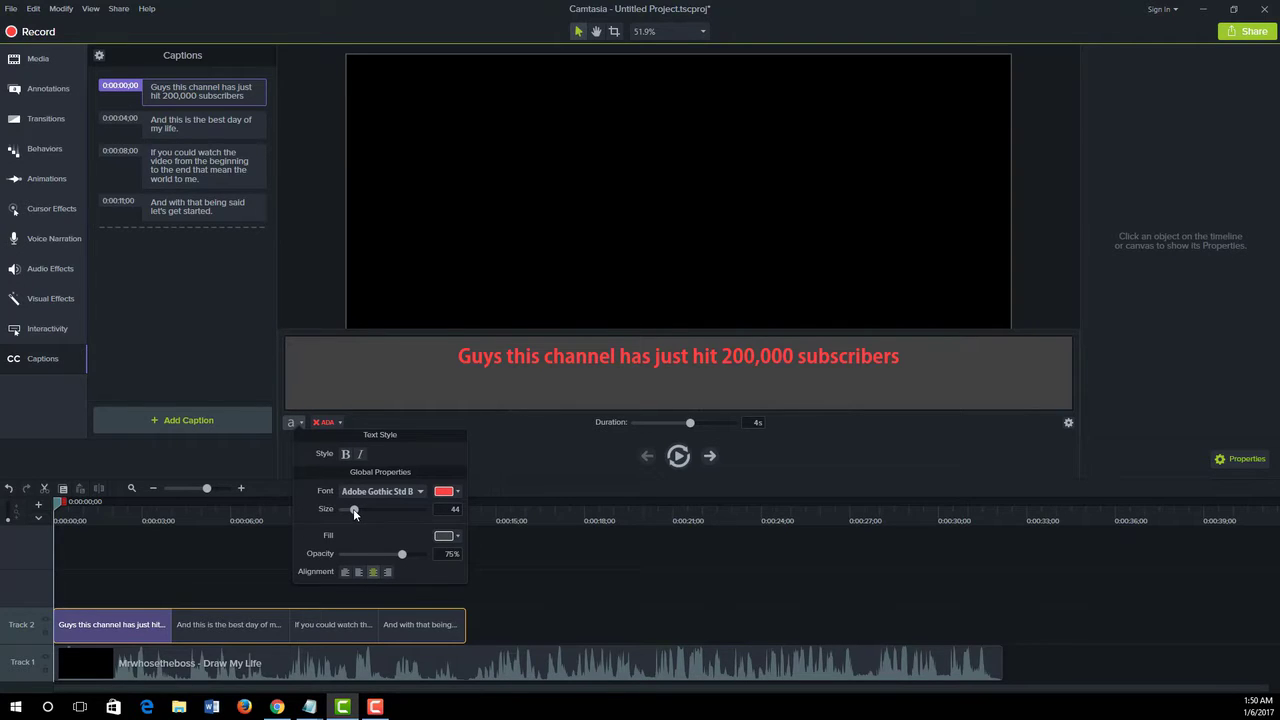
Step: Set the caption text size to 52 and the background fill to light grey
{"action": "left_click_drag", "start_coordinate": [354, 512], "coordinate": [357, 511]}
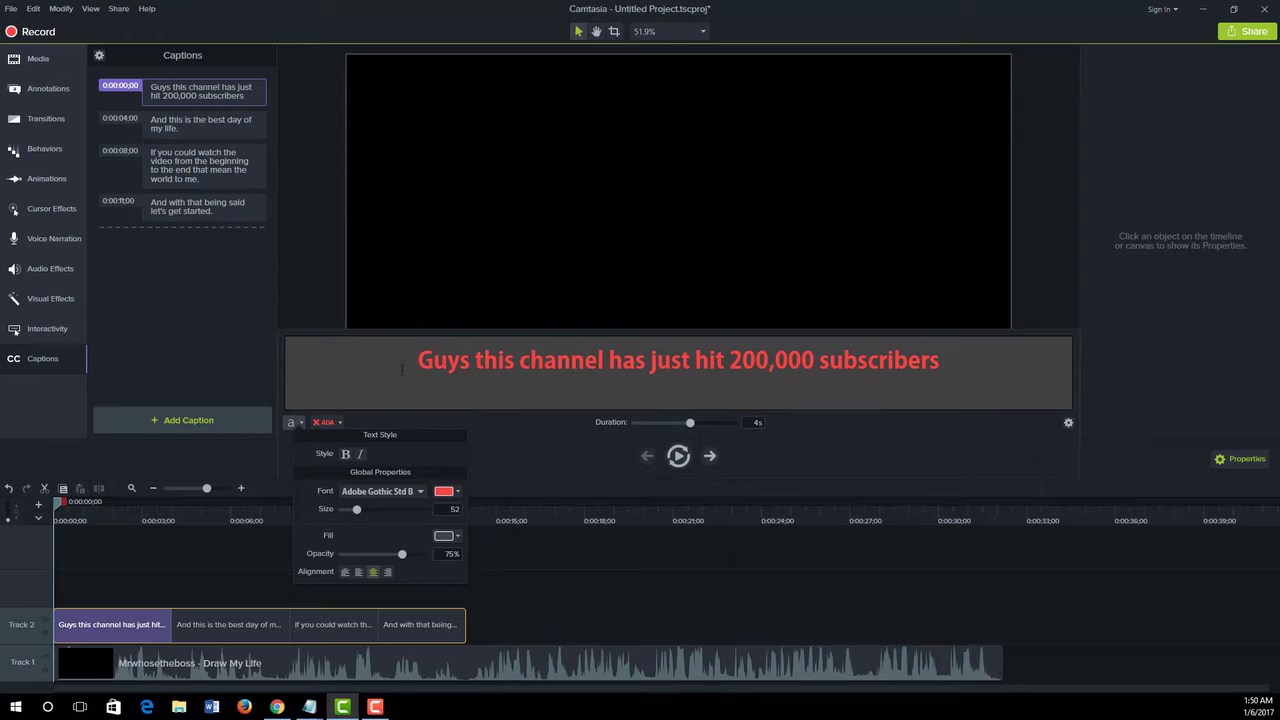
{"action": "left_click", "coordinate": [447, 537]}
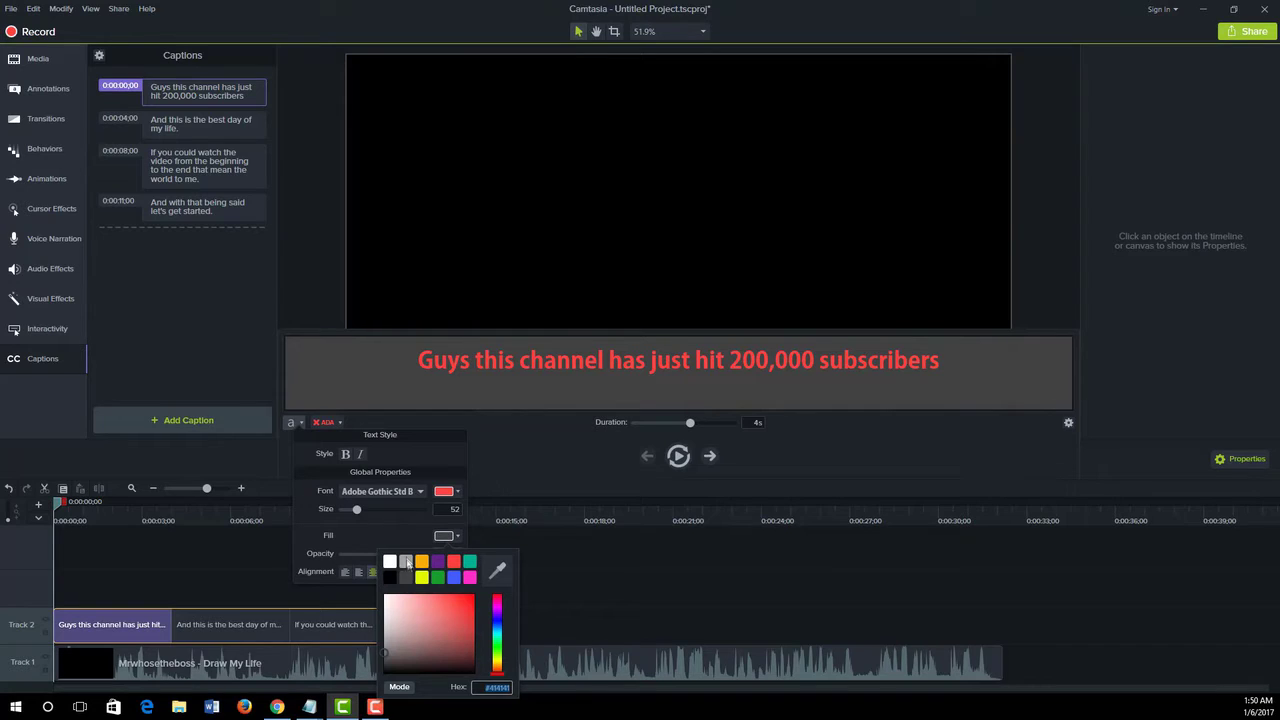
{"action": "left_click", "coordinate": [406, 562]}
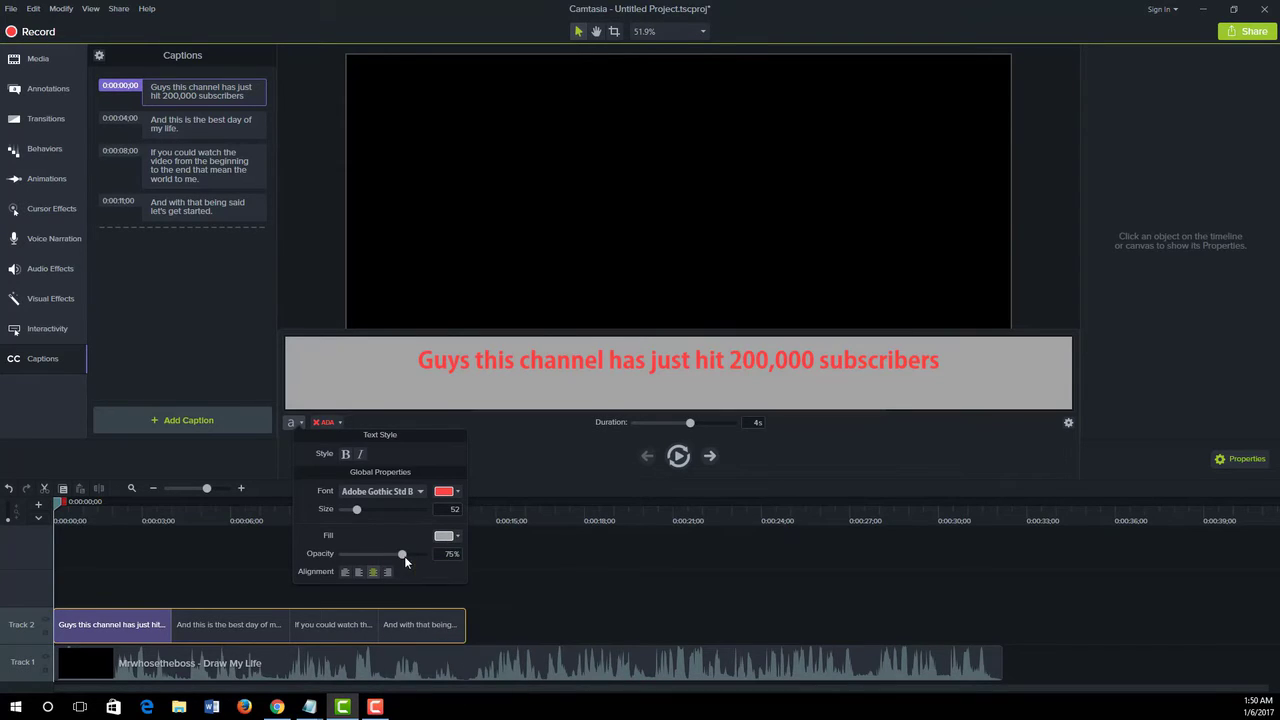
Step: Try the left and right alignments for the caption text and return it to centre alignment
{"action": "left_click", "coordinate": [359, 572]}
{"action": "left_click", "coordinate": [373, 572]}
{"action": "left_click", "coordinate": [387, 572]}
{"action": "left_click", "coordinate": [374, 572]}
{"action": "left_click", "coordinate": [245, 571]}
Step: Play the timeline from the start to preview the restyled captions on the video
{"action": "mouse_move", "coordinate": [58, 503]}
{"action": "left_mouse_down"}
{"action": "mouse_move", "coordinate": [126, 509]}
{"action": "mouse_move", "coordinate": [45, 508]}
{"action": "left_mouse_up"}
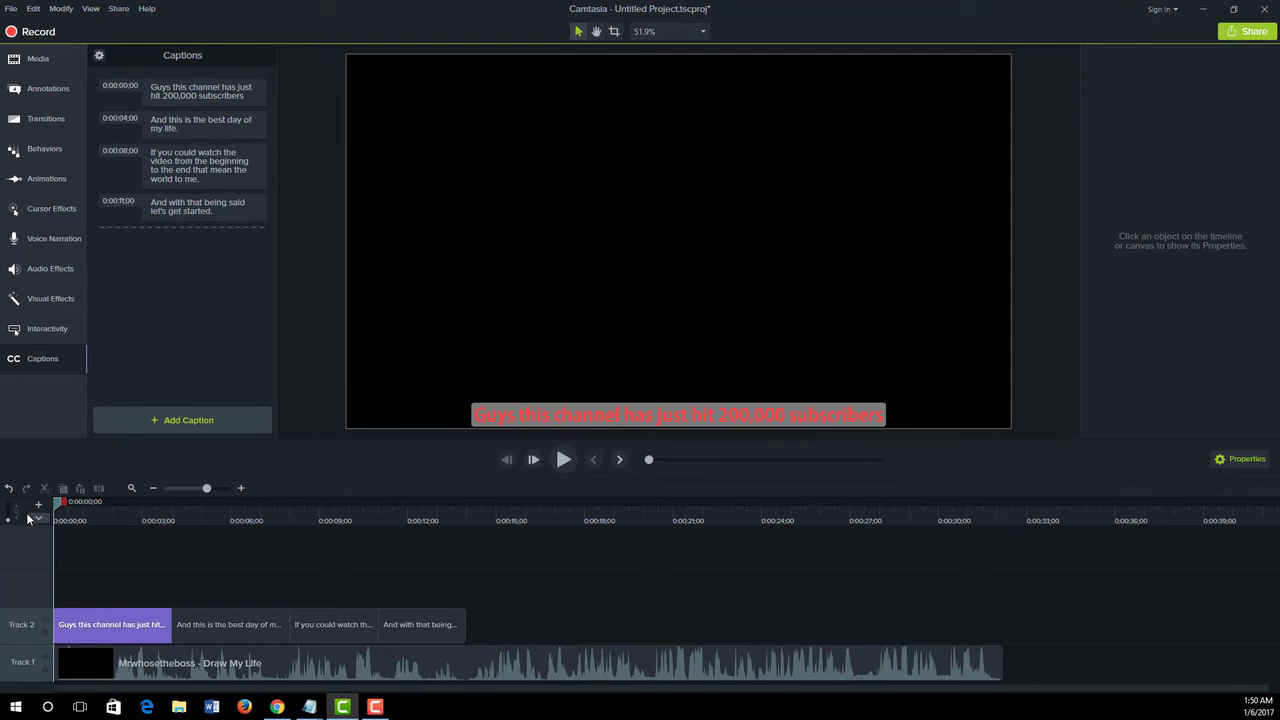
{"action": "key", "text": "space"}
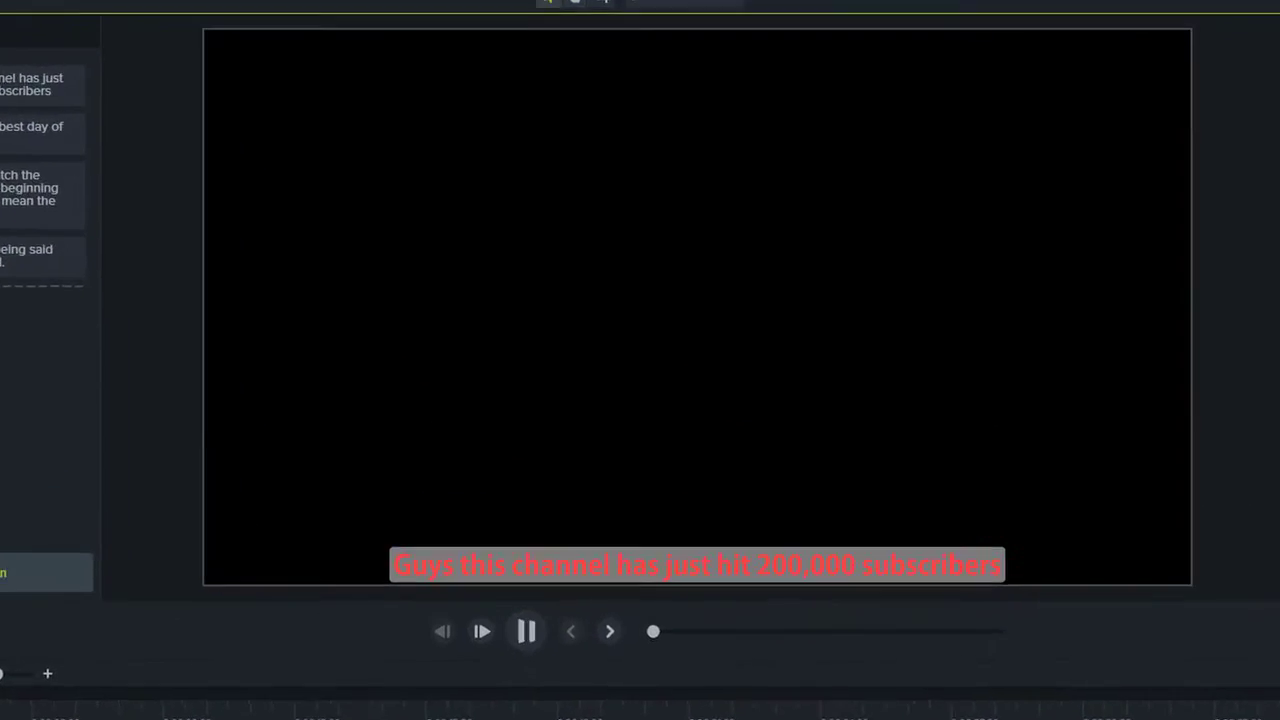